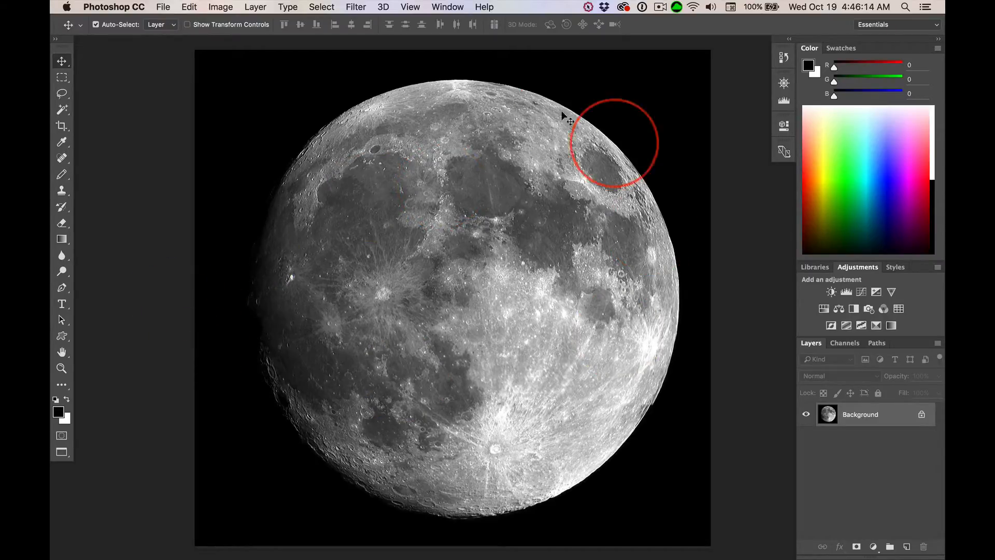
# View the Earth image, and return to the full moon image.
pyautogui.press('super+grave')
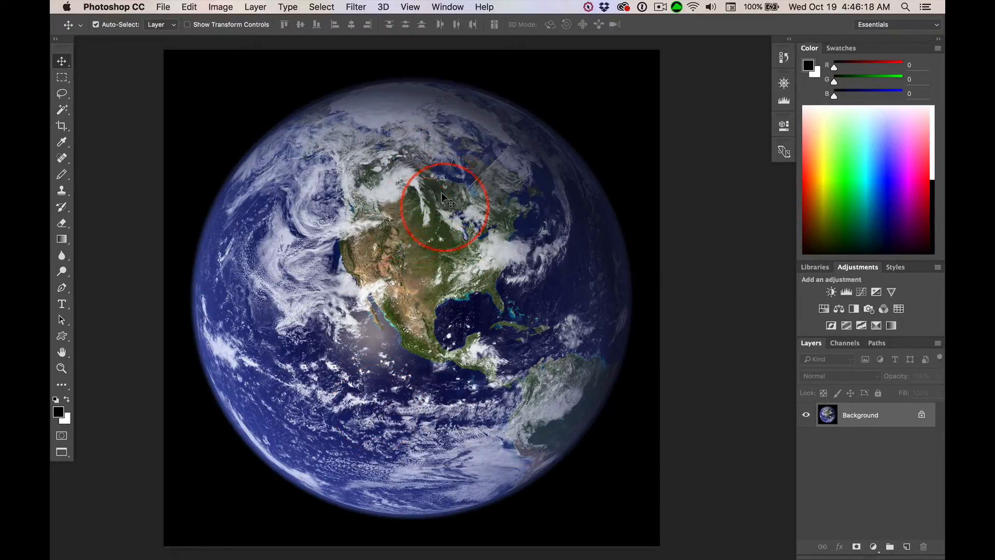
pyautogui.press('super+grave')
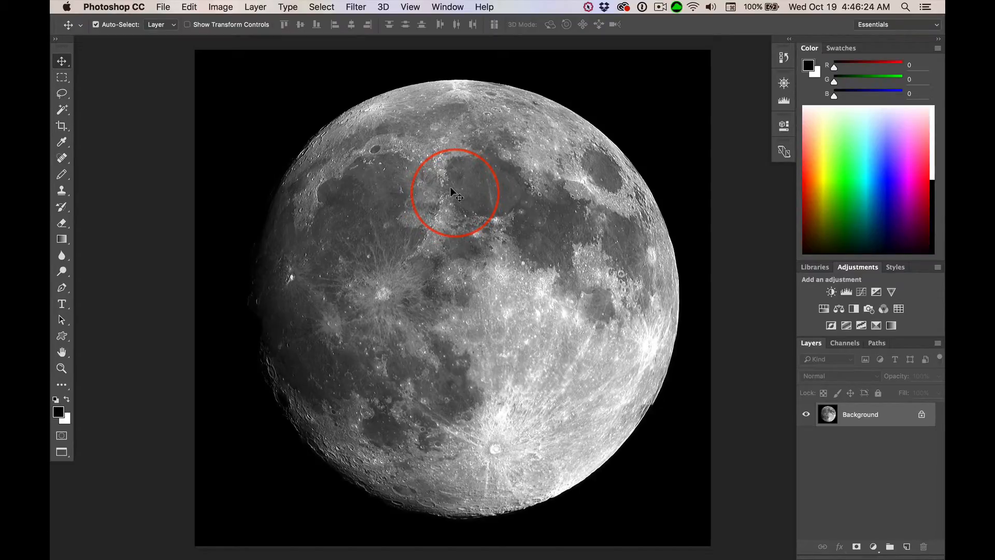
# Try to outline the moon with a freehand Lasso selection.
pyautogui.click(62, 94)
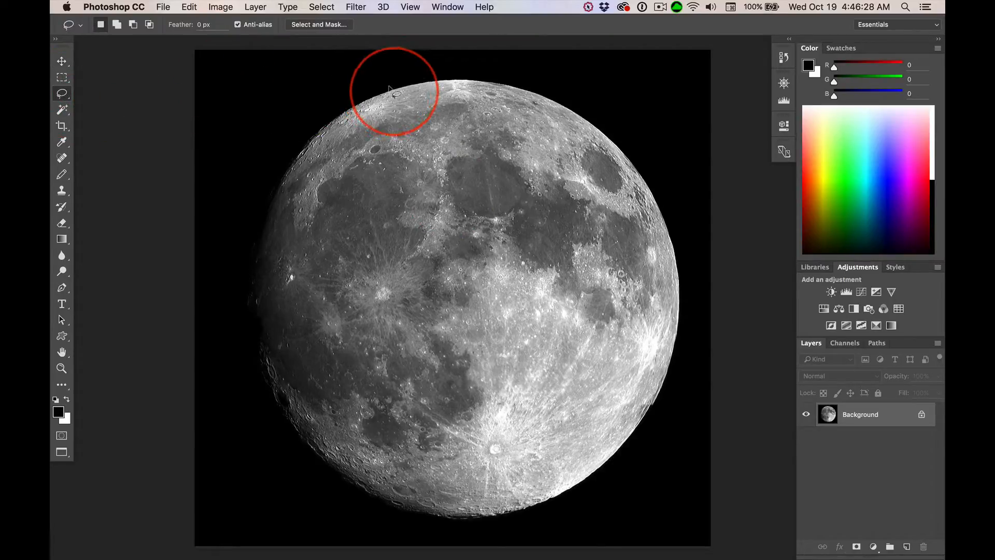
pyautogui.moveTo(369, 100)
pyautogui.mouseDown()
pyautogui.moveTo(333, 116)
pyautogui.moveTo(262, 214)
pyautogui.moveTo(261, 347)
pyautogui.moveTo(319, 472)
pyautogui.moveTo(573, 533)
pyautogui.moveTo(674, 264)
pyautogui.moveTo(527, 86)
pyautogui.moveTo(329, 106)
pyautogui.mouseUp()
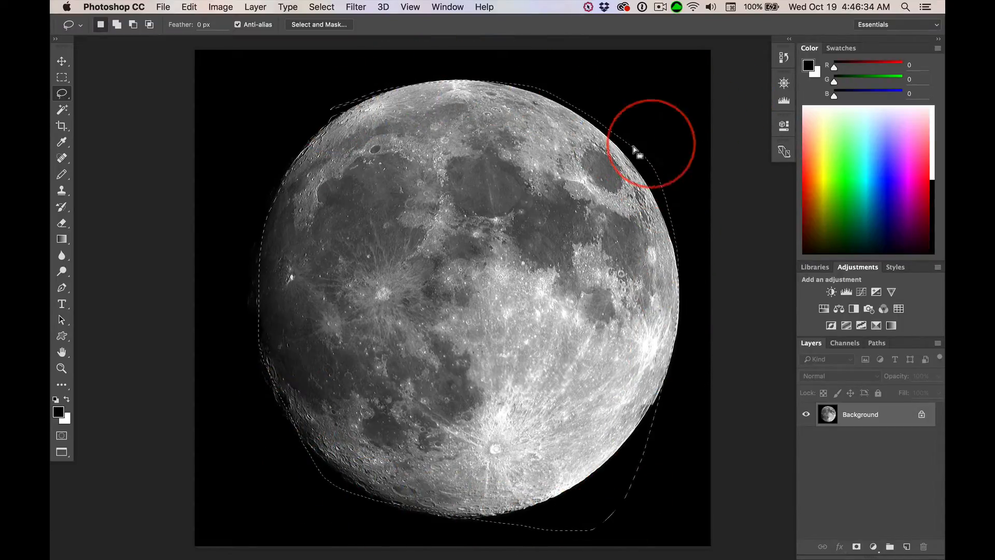
pyautogui.press('super+d')
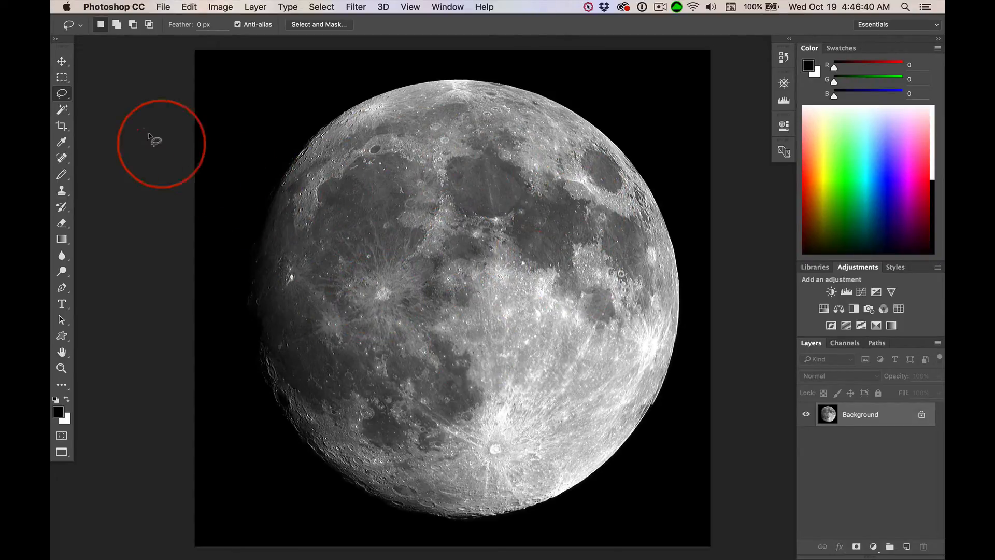
# Activate the Elliptical Marquee tool and set it to make a new selection.
pyautogui.moveTo(63, 82); pyautogui.dragTo(111, 88)
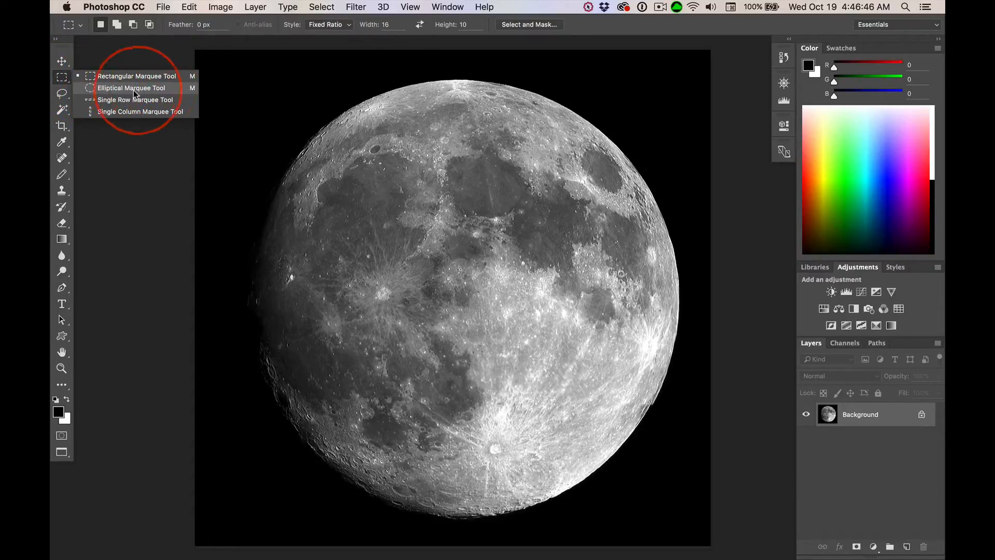
pyautogui.click(98, 90)
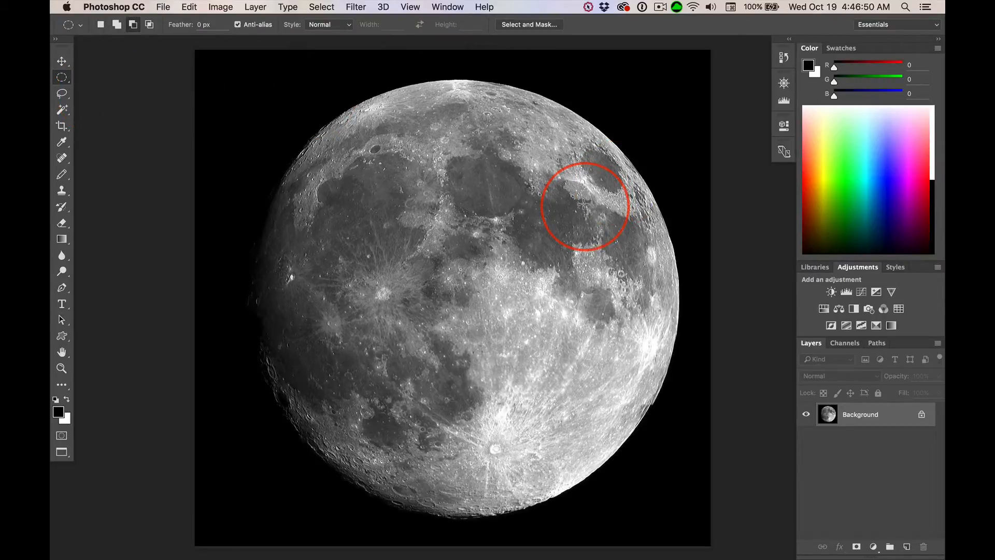
pyautogui.click(62, 78)
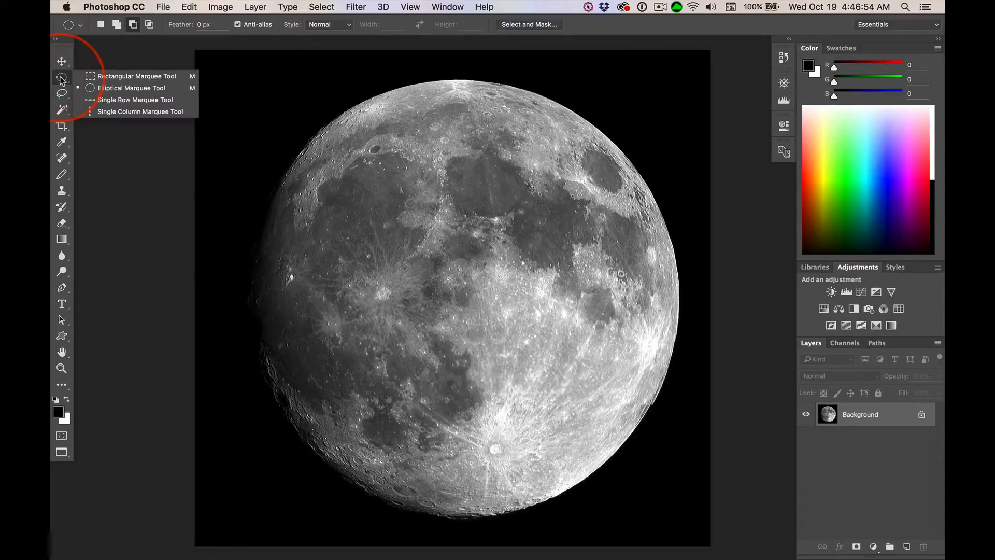
pyautogui.click(112, 89)
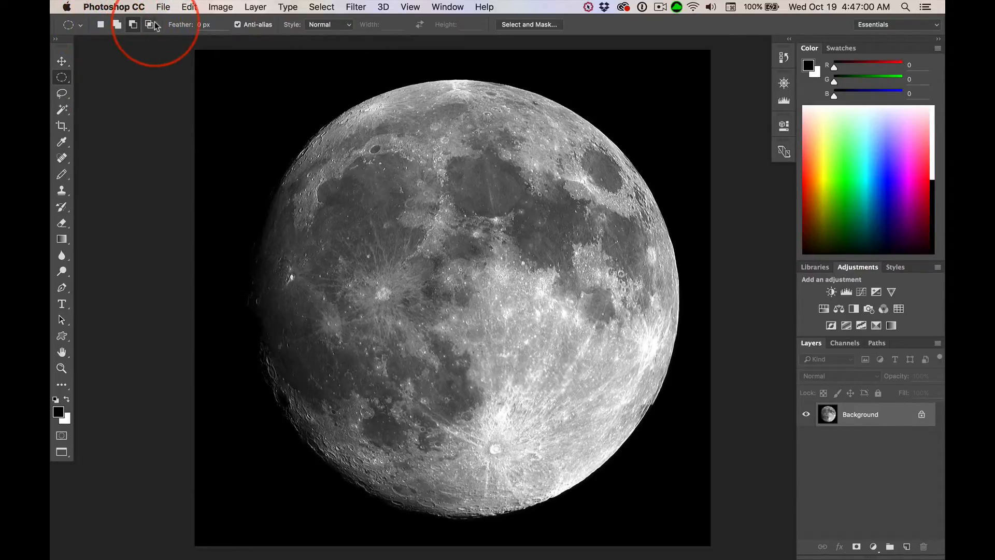
pyautogui.click(101, 26)
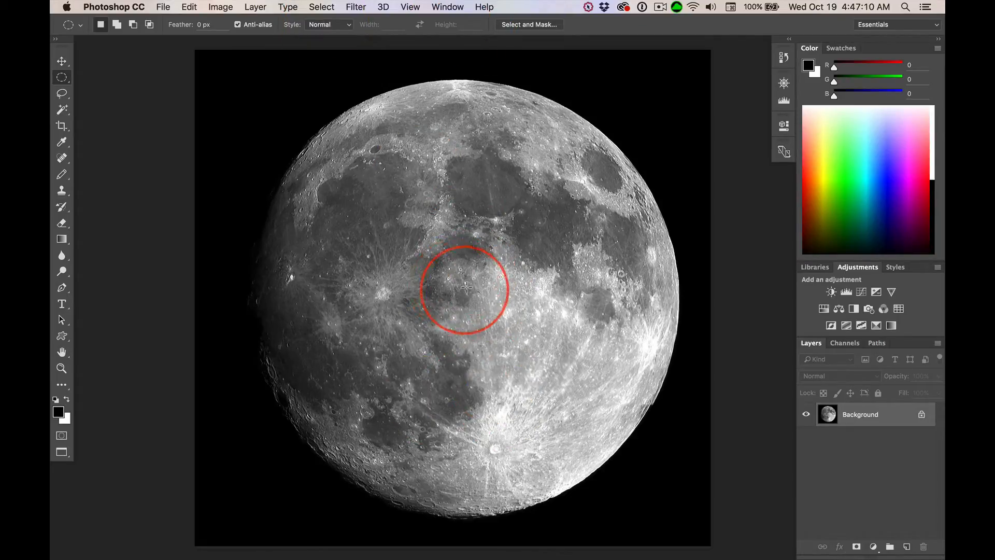
# Try a circular selection drawn outward from the moon's centre, and deselect it.
pyautogui.moveTo(463, 285); pyautogui.dragTo(654, 309)
pyautogui.press('alt')
pyautogui.press('shift')
pyautogui.press('super+0')
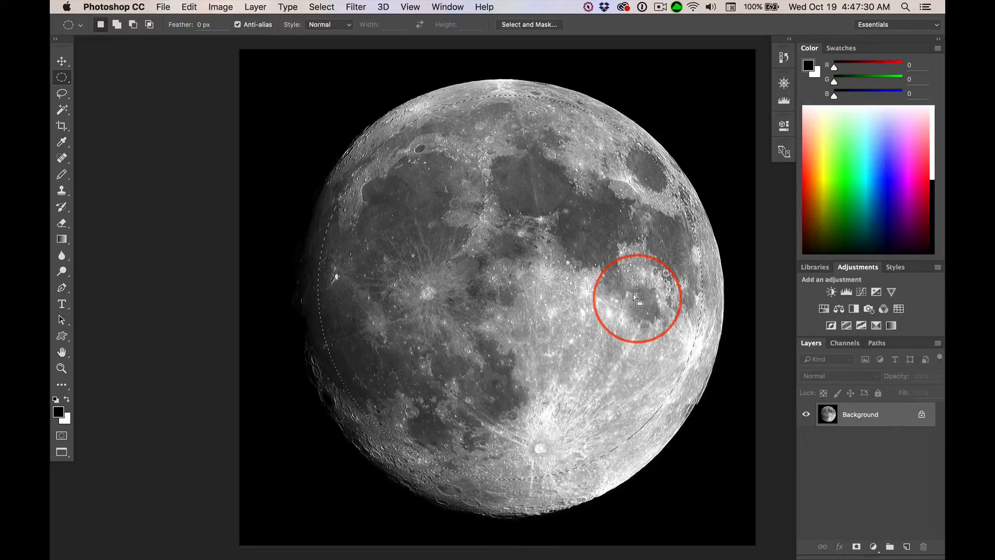
pyautogui.press('super+d')
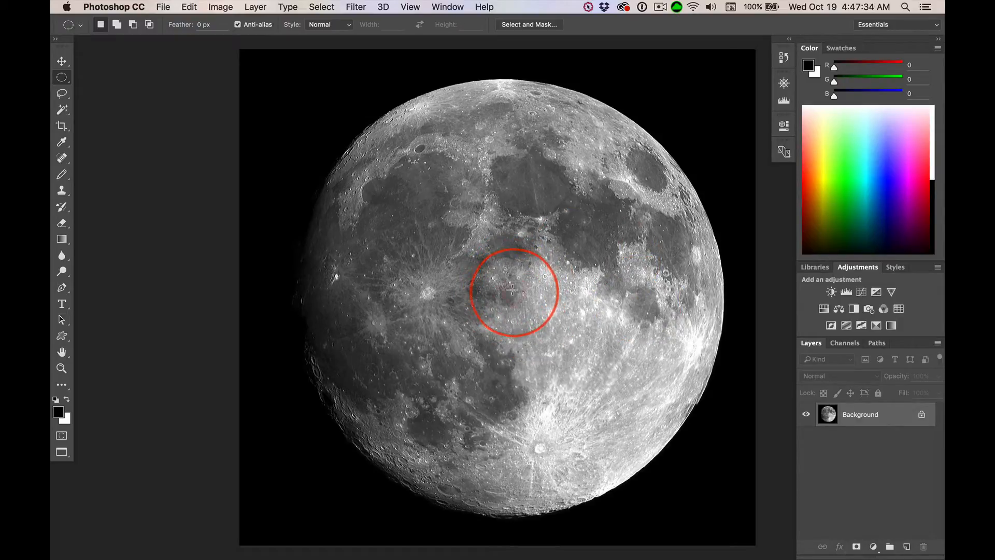
# Draw a circular selection about 1822 px across from the moon's centre and reposition it to fit the moon's dark edge.
pyautogui.moveTo(506, 289); pyautogui.dragTo(777, 499)
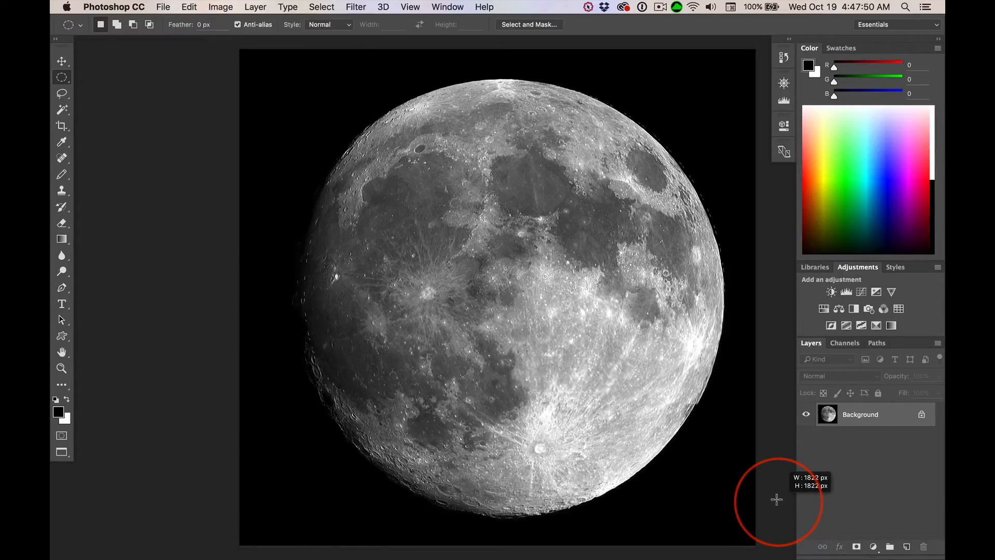
pyautogui.hotkey('alt', 'shift', 'space')
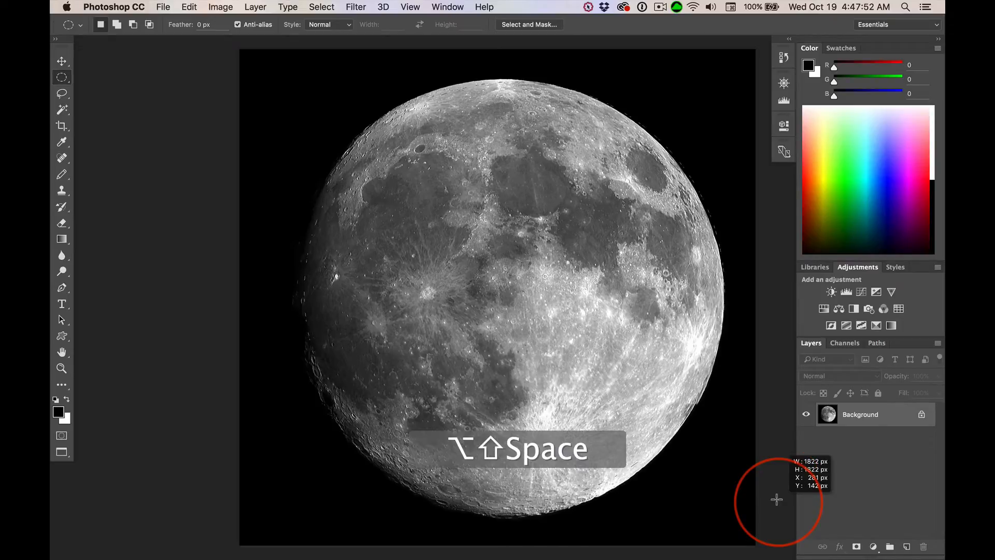
pyautogui.moveTo(777, 499)
pyautogui.mouseDown()
pyautogui.moveTo(706, 484)
pyautogui.moveTo(801, 477)
pyautogui.moveTo(810, 488)
pyautogui.moveTo(778, 486)
pyautogui.moveTo(770, 496)
pyautogui.mouseUp()
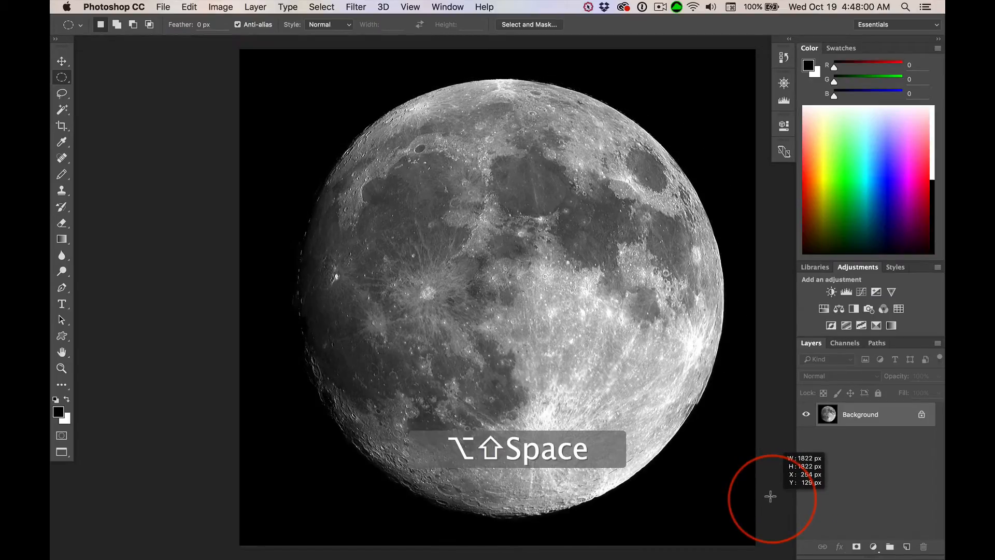
pyautogui.moveTo(770, 496); pyautogui.dragTo(767, 497)
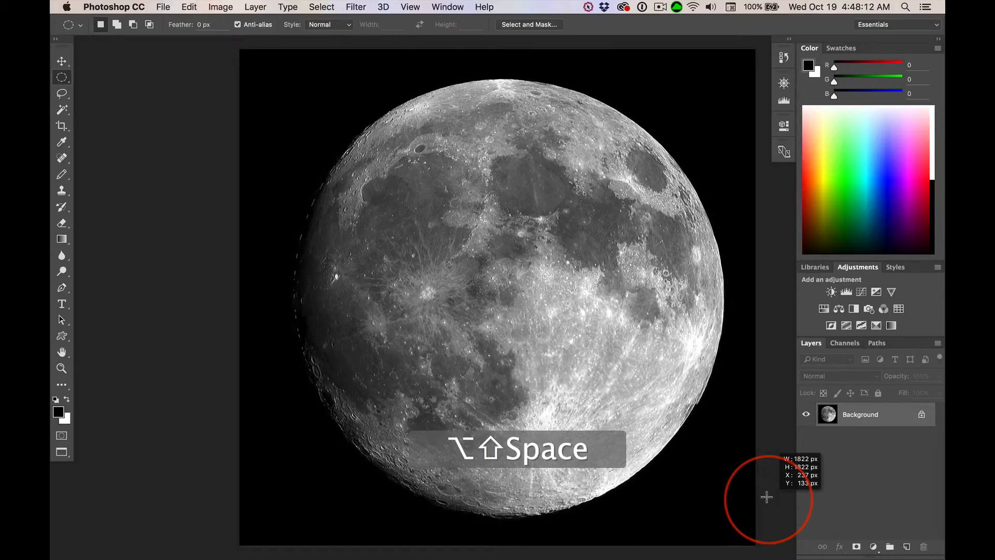
pyautogui.moveTo(767, 498); pyautogui.dragTo(762, 498)
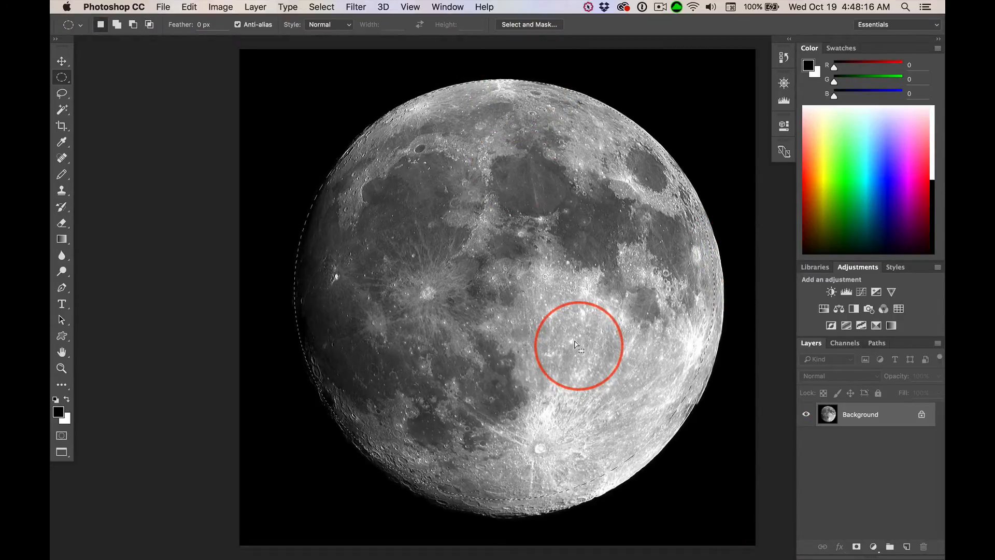
# Copy the selected moon to a new layer and switch to the standard screen mode with the Move tool active.
pyautogui.press('super+j')
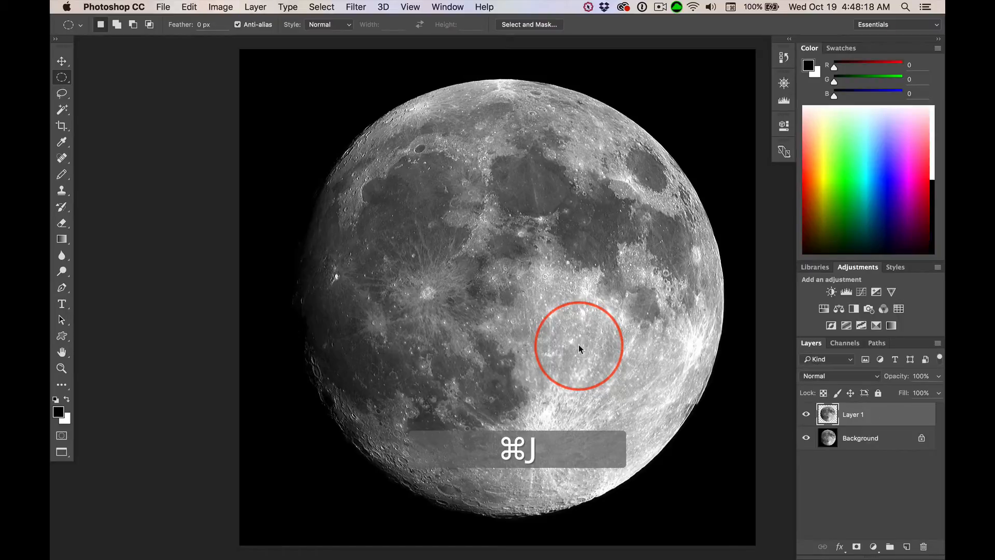
pyautogui.click(62, 61)
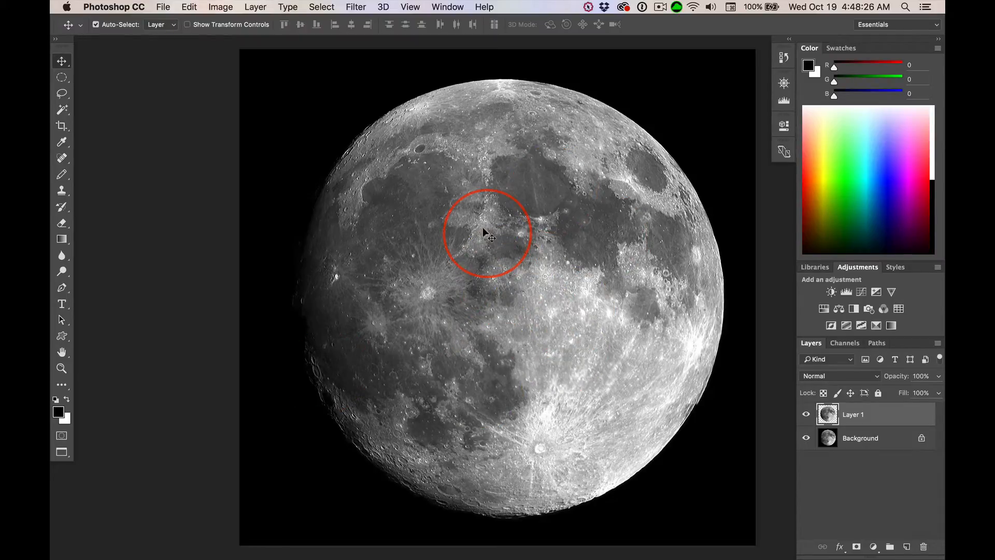
pyautogui.press('f')
pyautogui.press('f')
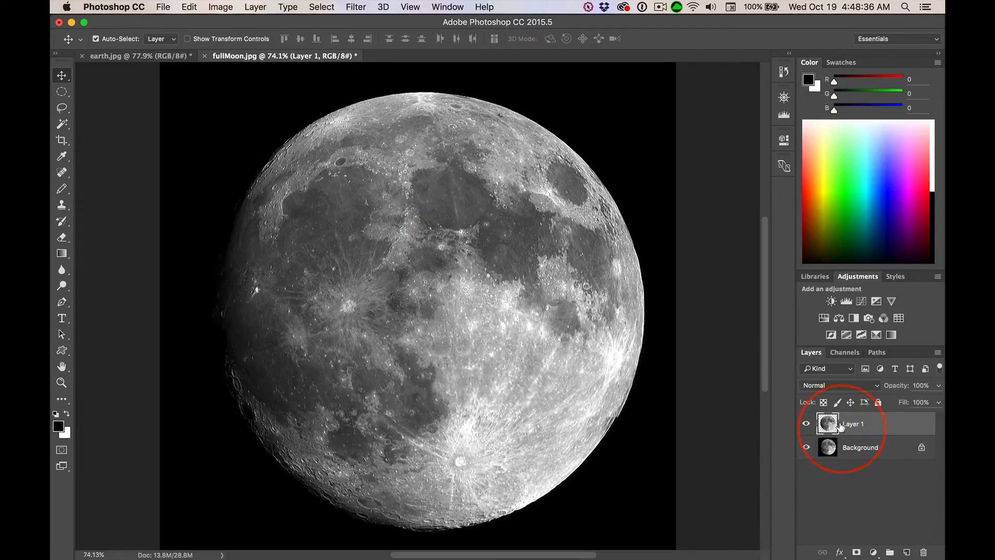
# Hide and show the Background layer to check the edges of the cut-out moon.
pyautogui.click(807, 447)
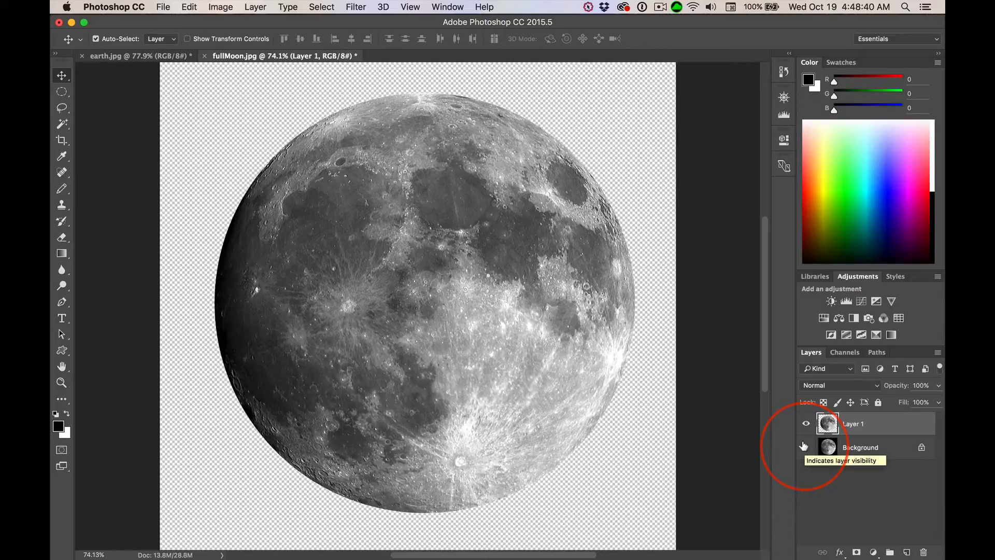
pyautogui.click(805, 447)
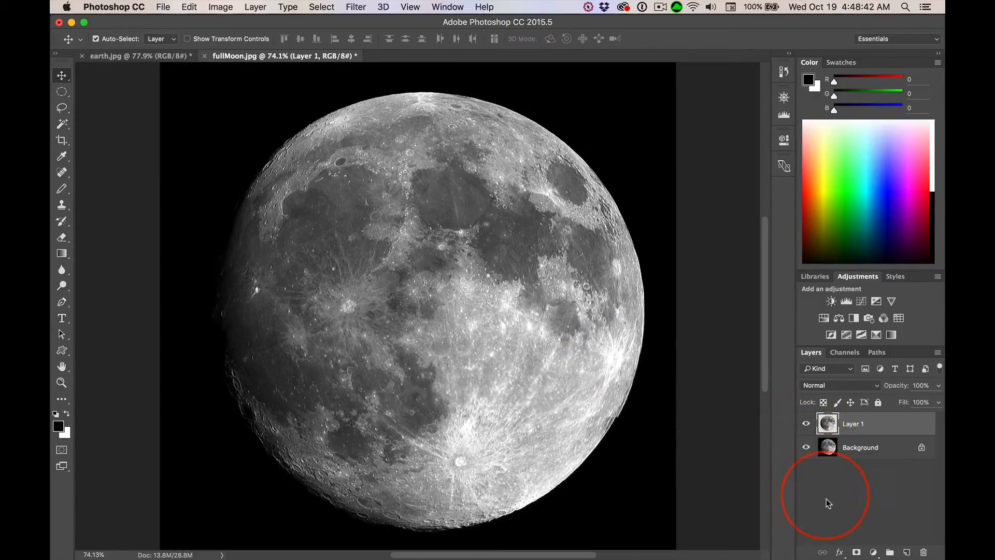
pyautogui.click(805, 447)
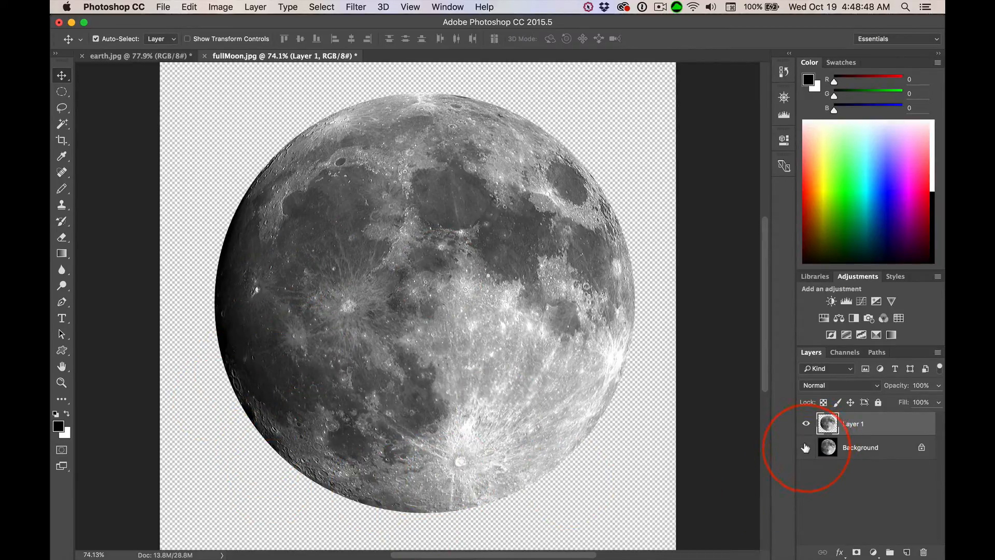
pyautogui.click(806, 447)
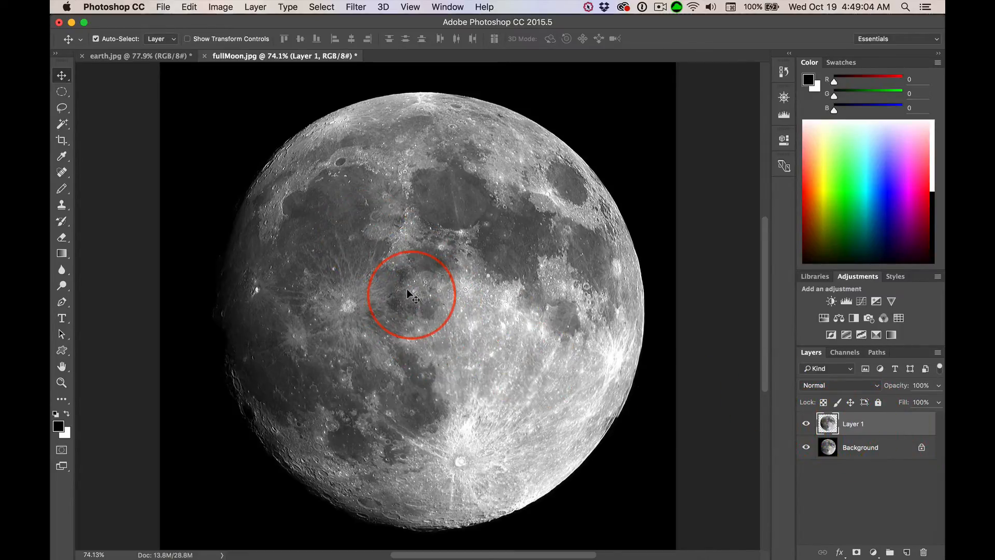
# Copy the cut-out moon layer into earth.jpg, centred on the canvas over the Earth.
pyautogui.moveTo(406, 294)
pyautogui.mouseDown()
pyautogui.moveTo(278, 160)
pyautogui.moveTo(183, 105)
pyautogui.moveTo(124, 91)
pyautogui.moveTo(126, 56)
pyautogui.moveTo(422, 211)
pyautogui.moveTo(411, 223)
pyautogui.moveTo(447, 294)
pyautogui.moveTo(423, 284)
pyautogui.mouseUp()
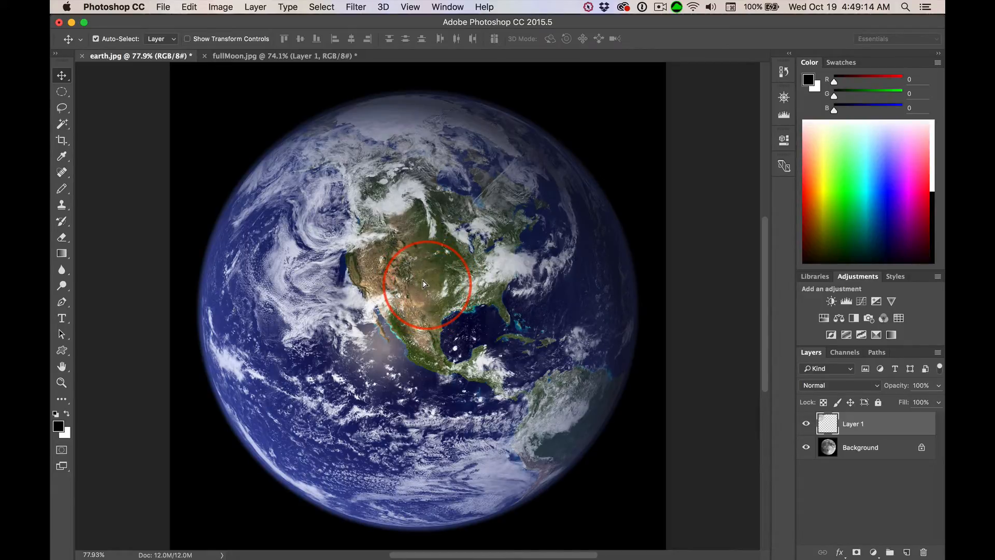
pyautogui.press('shift')
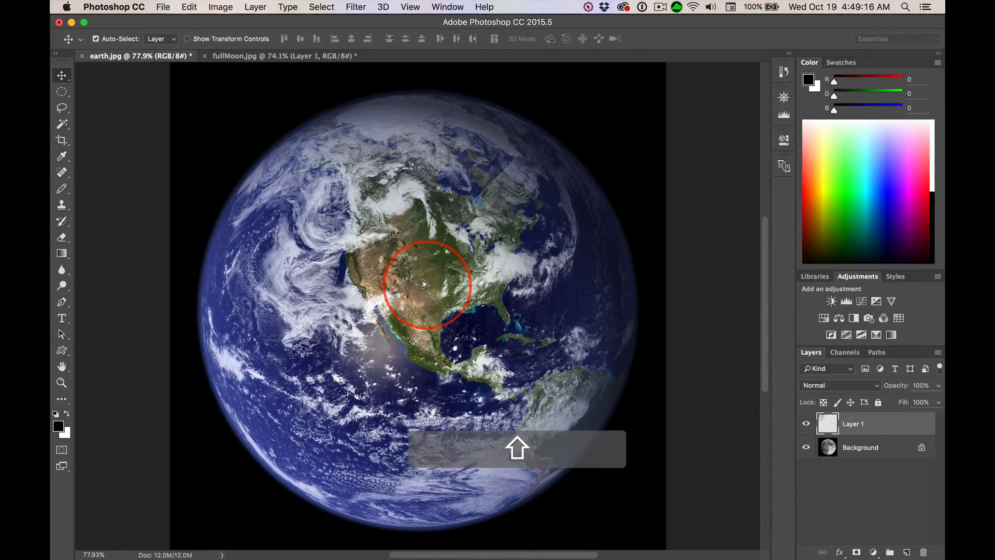
pyautogui.moveTo(424, 283); pyautogui.dragTo(427, 284)
pyautogui.moveTo(656, 269); pyautogui.dragTo(659, 261)
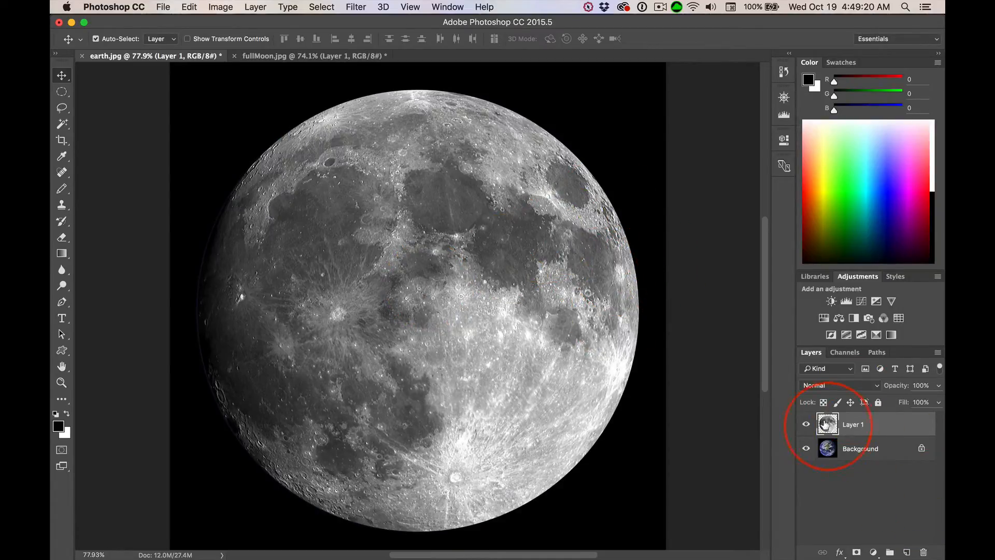
# Compare the moon with the Earth beneath by toggling the moon layer's visibility and temporarily lowering its opacity.
pyautogui.click(806, 424)
pyautogui.click(806, 424)
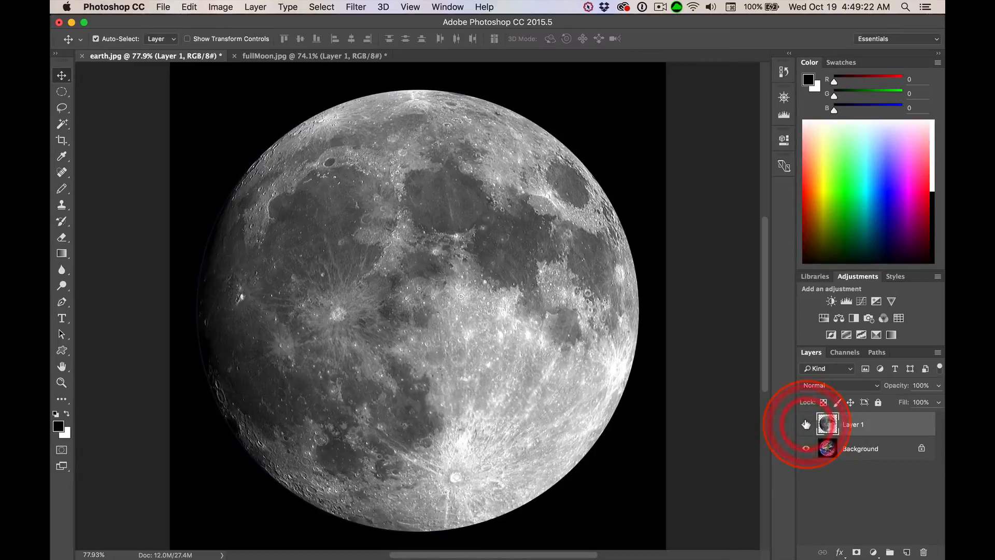
pyautogui.click(806, 424)
pyautogui.click(806, 424)
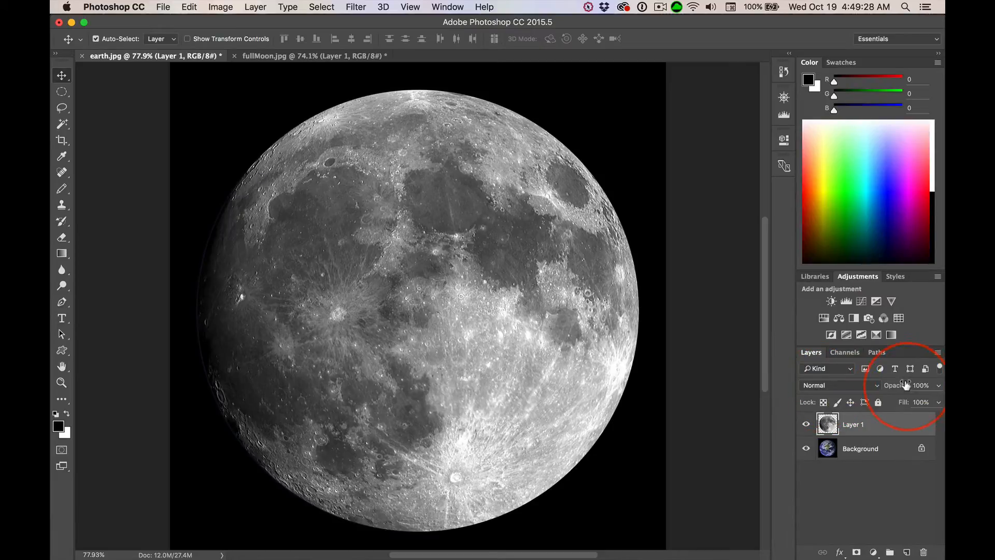
pyautogui.moveTo(899, 386); pyautogui.dragTo(866, 389)
pyautogui.moveTo(851, 389); pyautogui.dragTo(895, 385)
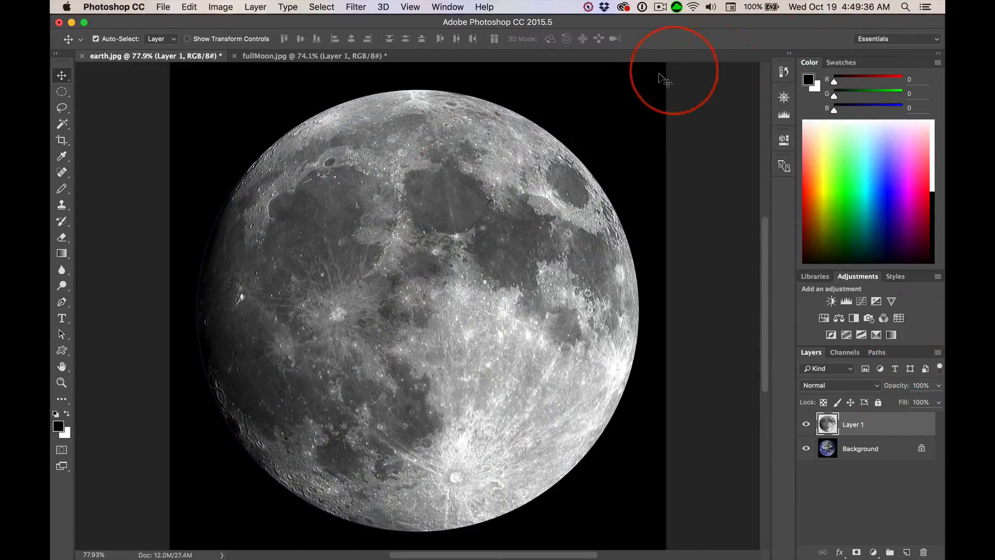
# Scale the moon layer proportionally from its centre to 97.31%, slightly smaller than the Earth.
pyautogui.press('super+t')
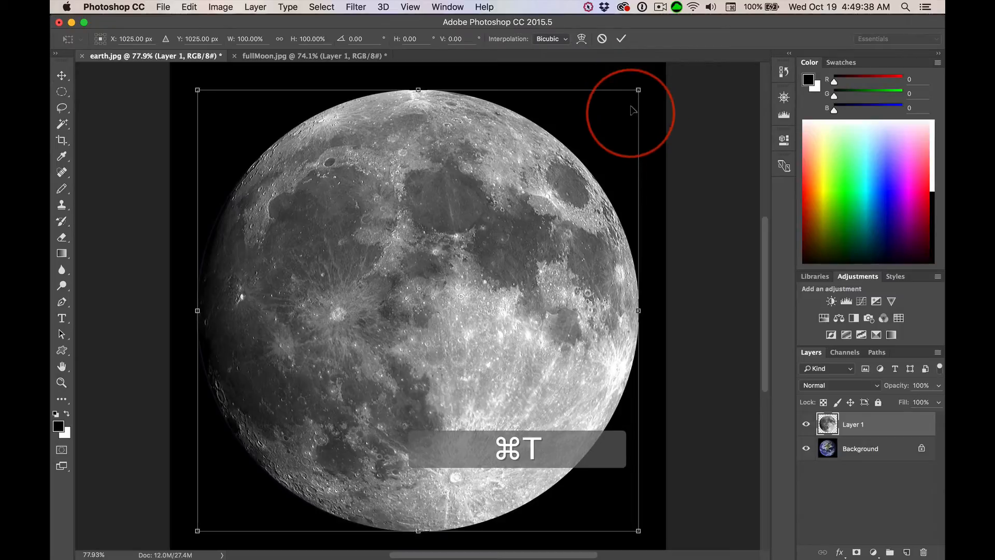
pyautogui.moveTo(639, 90); pyautogui.dragTo(660, 123)
pyautogui.press('shift')
pyautogui.hotkey('alt', 'shift')
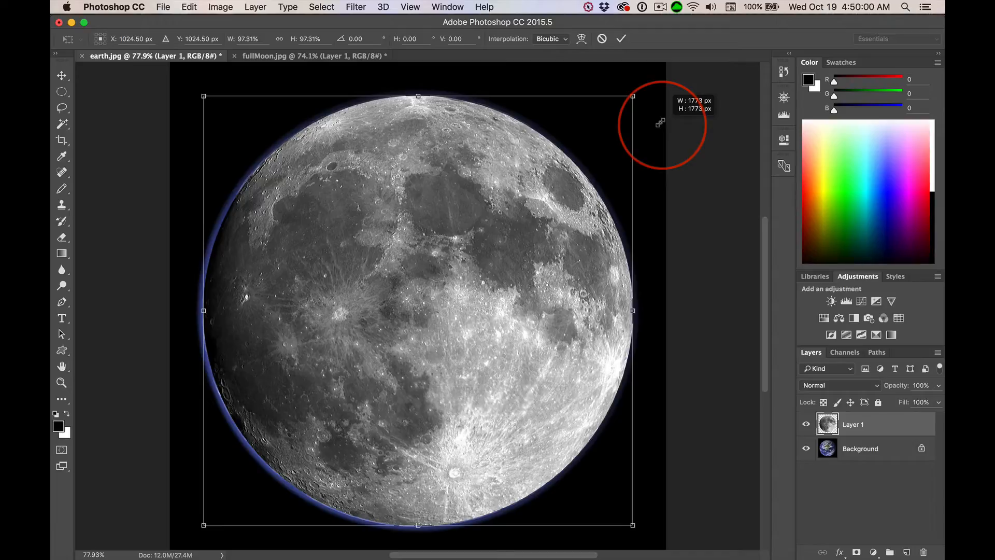
pyautogui.moveTo(661, 123); pyautogui.dragTo(660, 124)
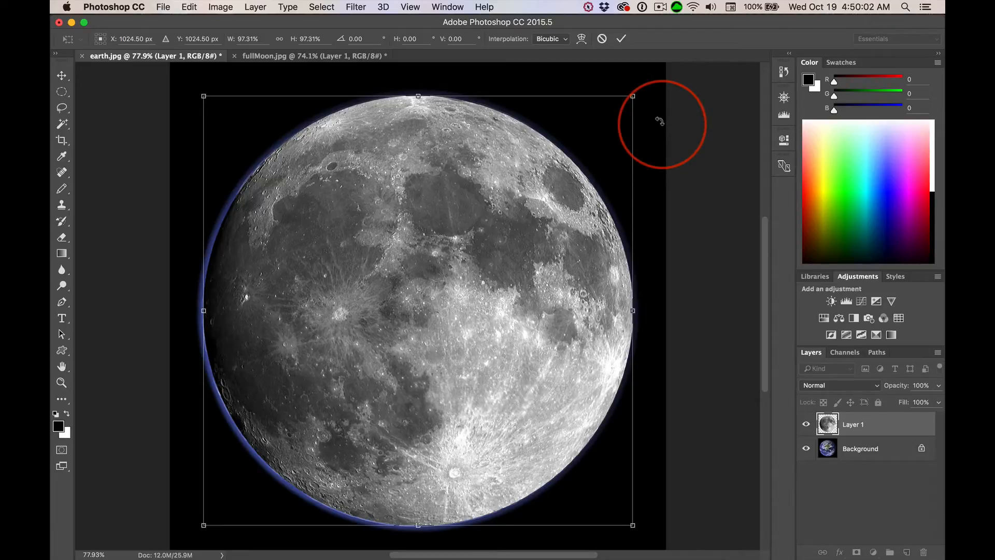
pyautogui.press('Return')
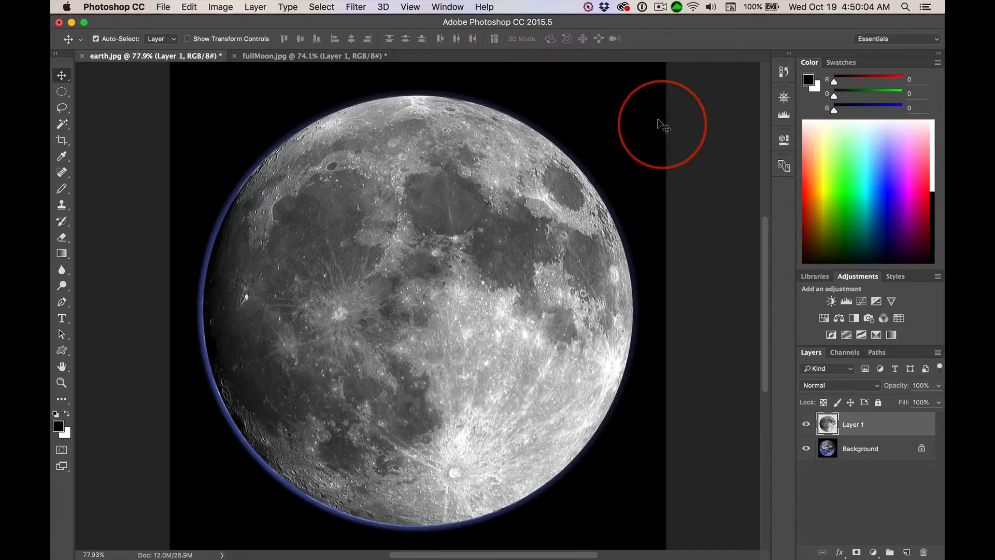
# Nudge the moon layer slightly left to even out the Earth's blue rim around it.
pyautogui.press('Left')
pyautogui.press('Left')
pyautogui.press('Left')
pyautogui.press('Left')
pyautogui.press('Left')
pyautogui.press('Left')
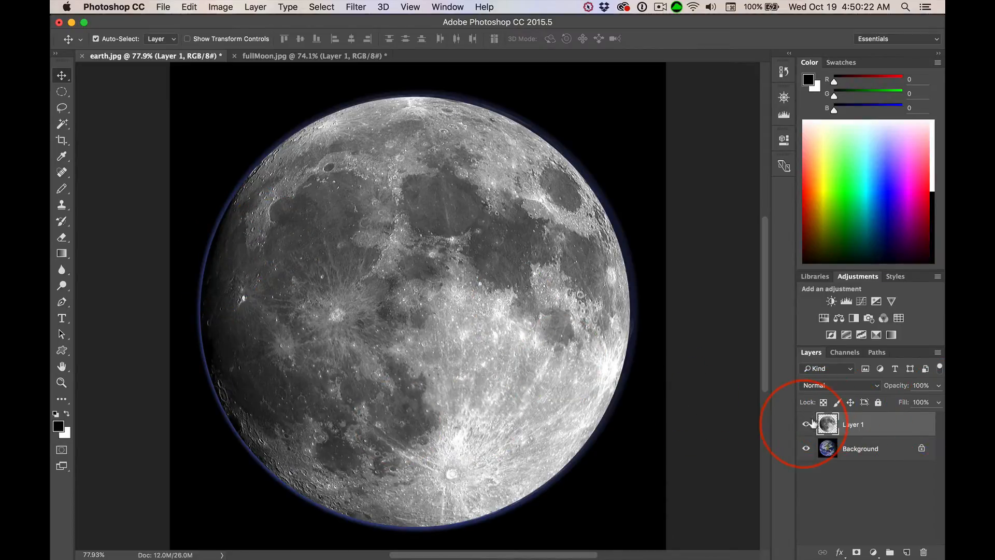
# Try the Lighten and Luminosity blend modes on the moon layer, return it to Normal, and briefly vary its opacity.
pyautogui.click(845, 388)
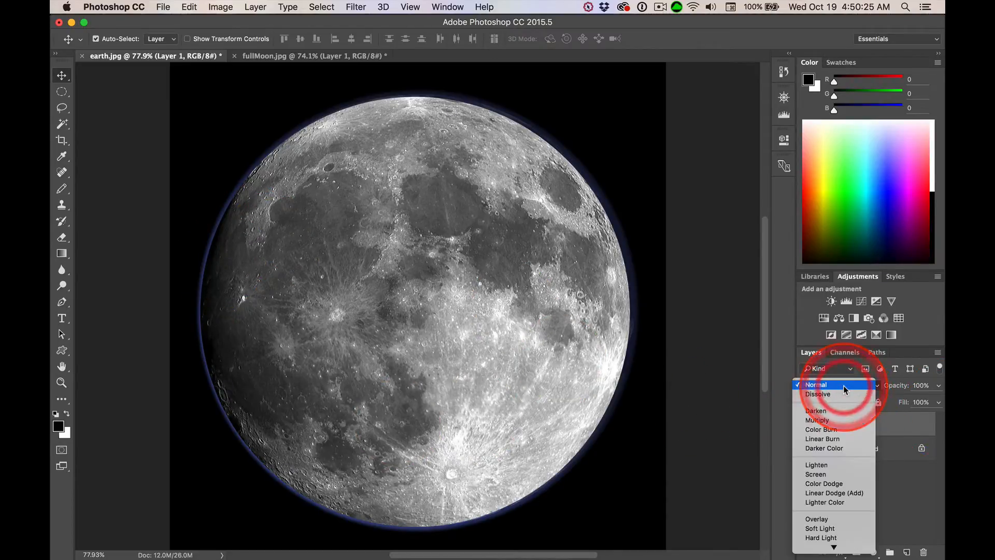
pyautogui.click(819, 470)
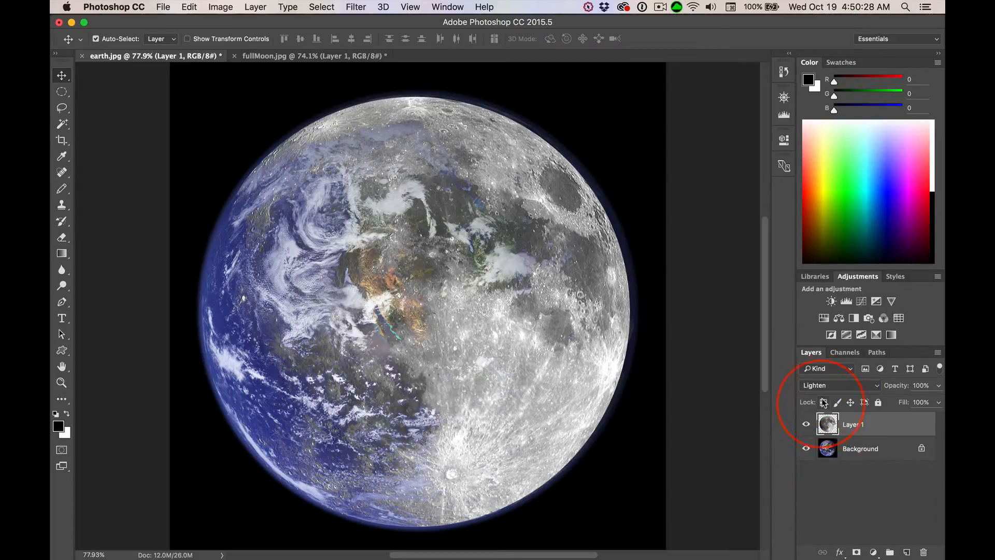
pyautogui.click(835, 386)
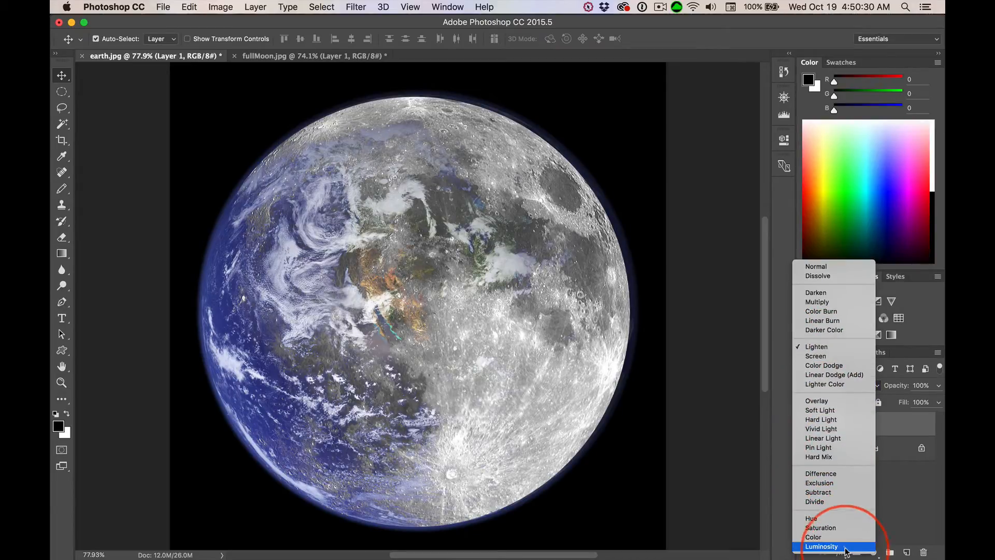
pyautogui.click(835, 546)
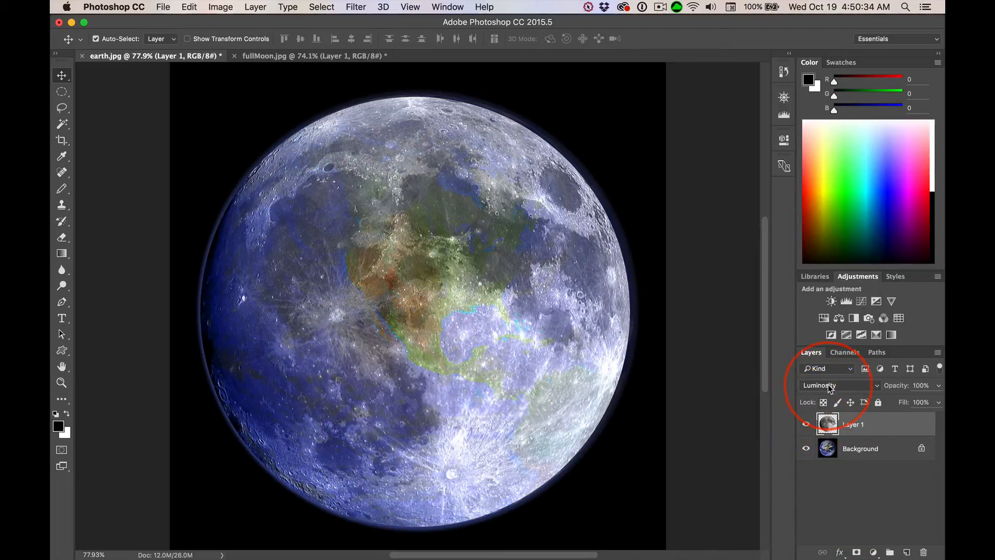
pyautogui.click(831, 387)
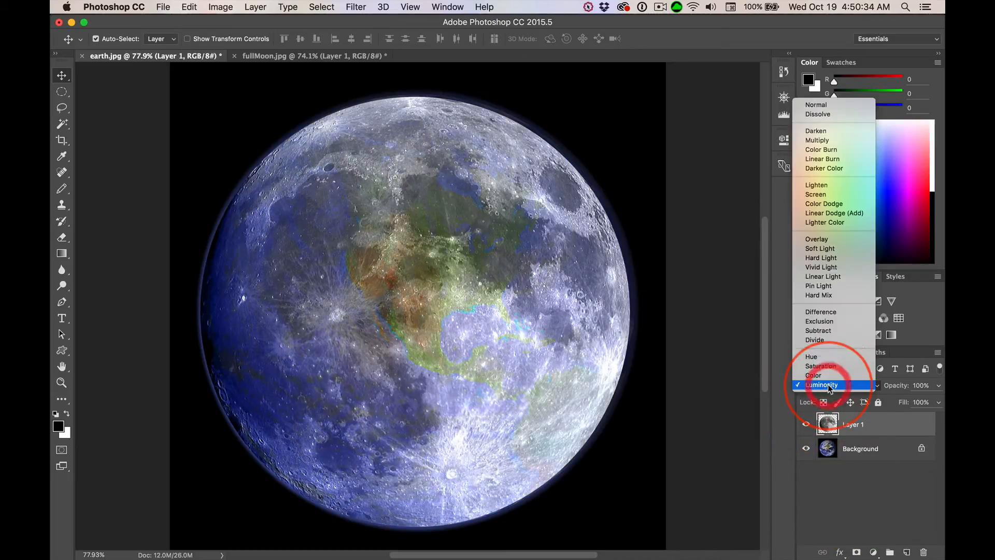
pyautogui.click(819, 107)
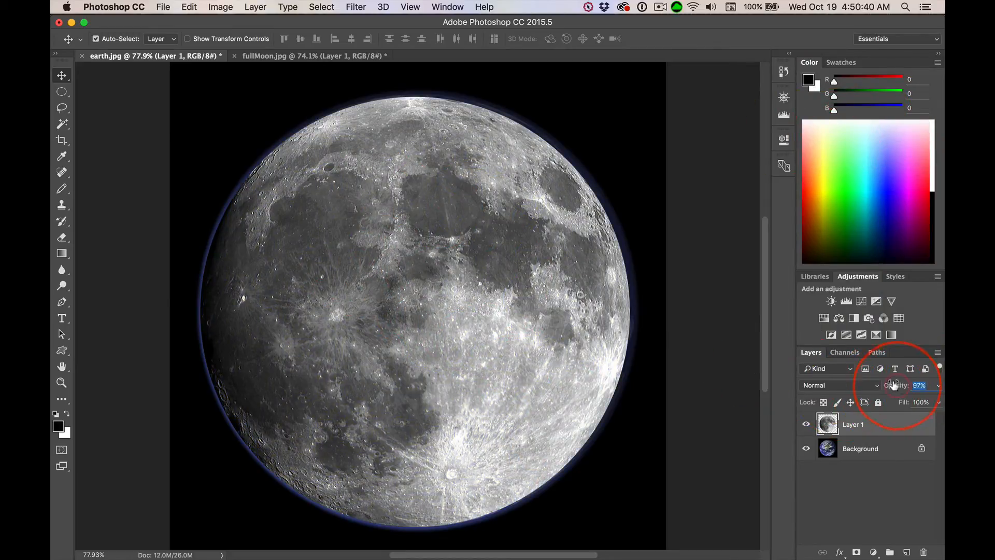
pyautogui.moveTo(893, 385); pyautogui.dragTo(936, 381)
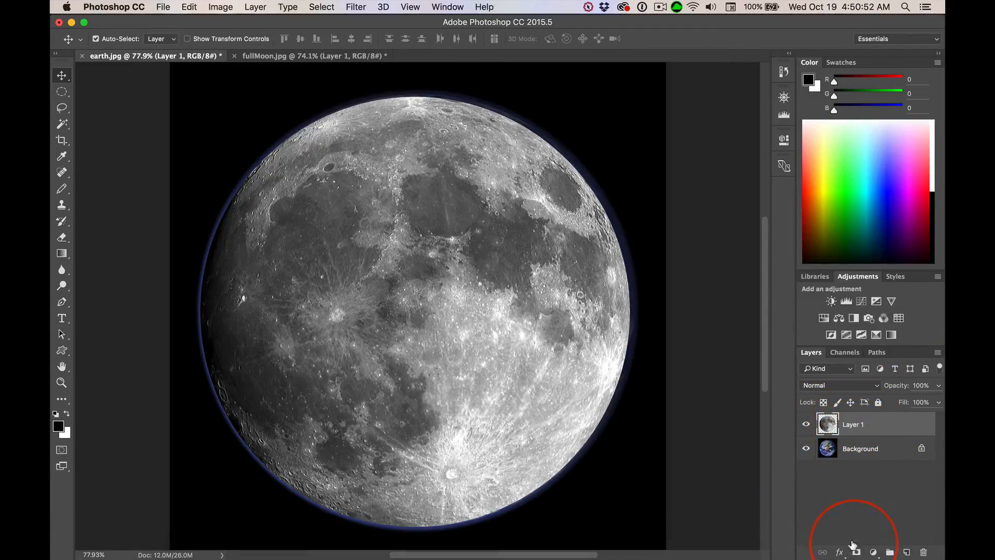
# Add a layer mask to the moon layer and set the Gradient tool to the black-to-white preset.
pyautogui.click(857, 552)
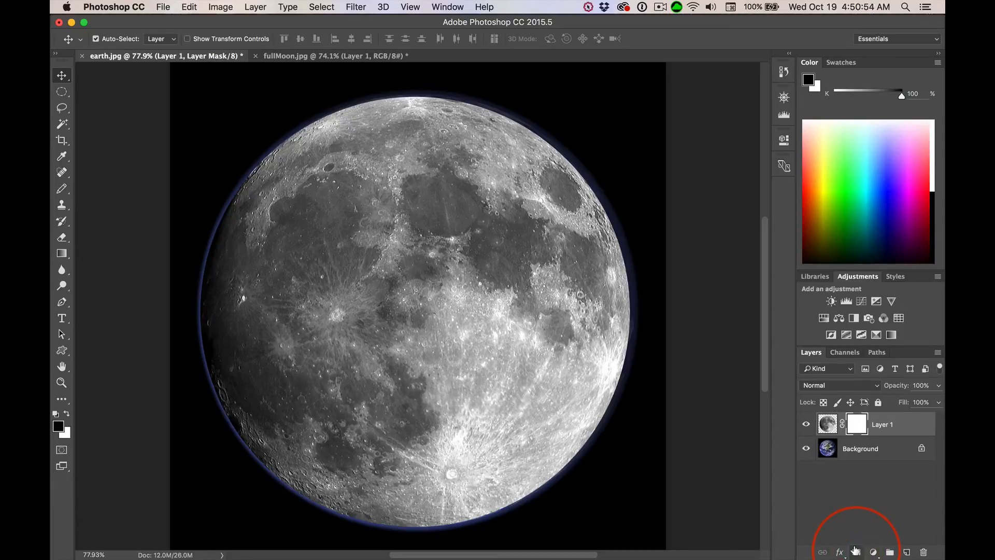
pyautogui.click(62, 254)
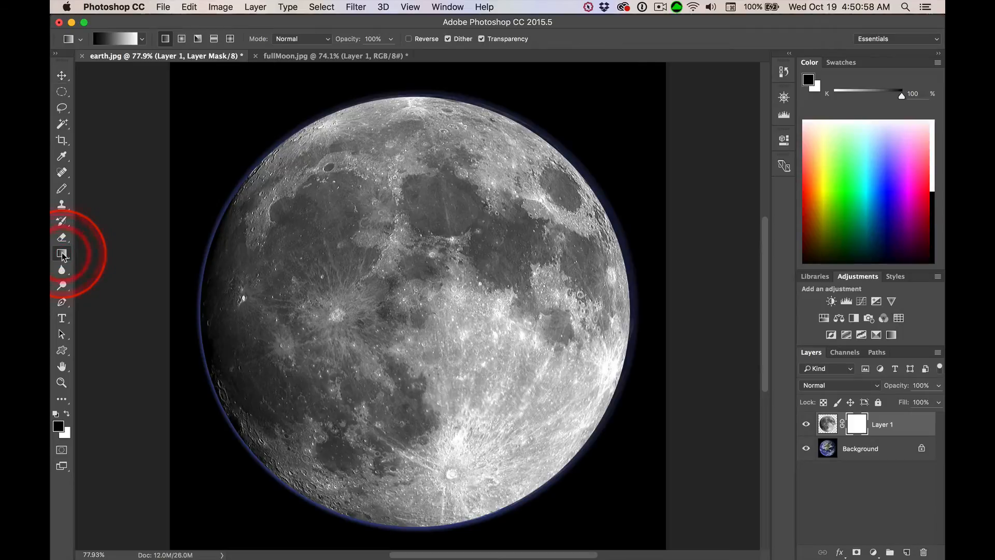
pyautogui.click(142, 39)
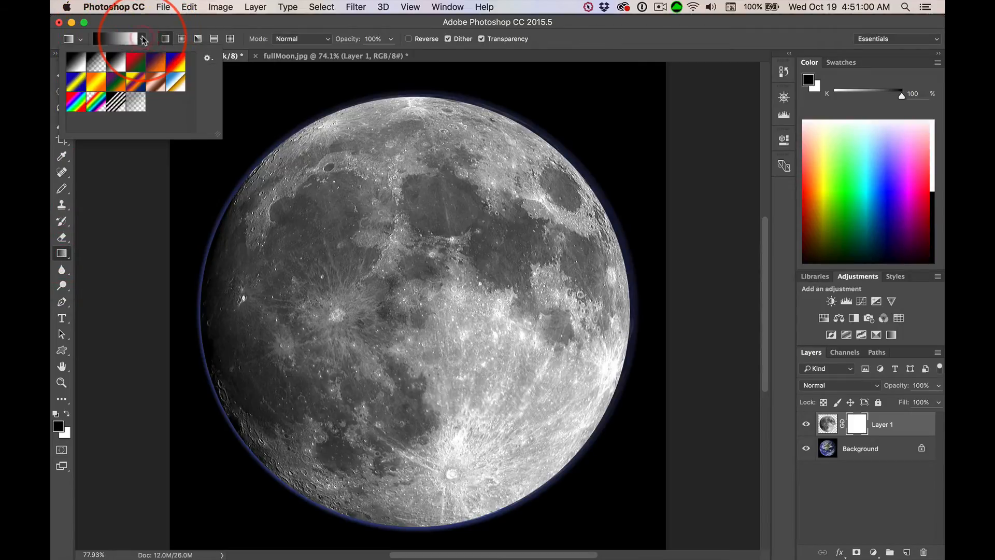
pyautogui.click(73, 59)
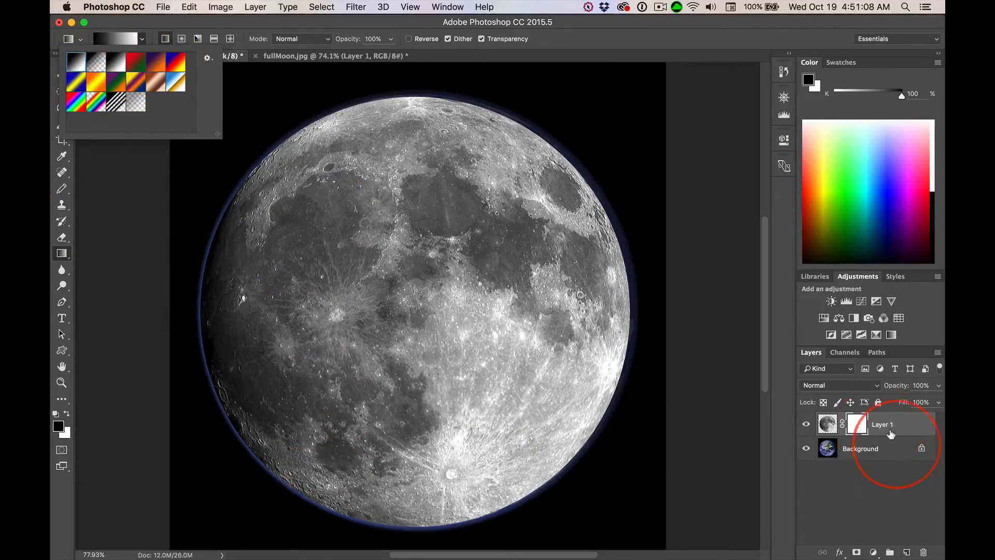
# Try linear gradients of different lengths and directions on the moon's layer mask, from a short horizontal blend to a long vertical one.
pyautogui.click(856, 424)
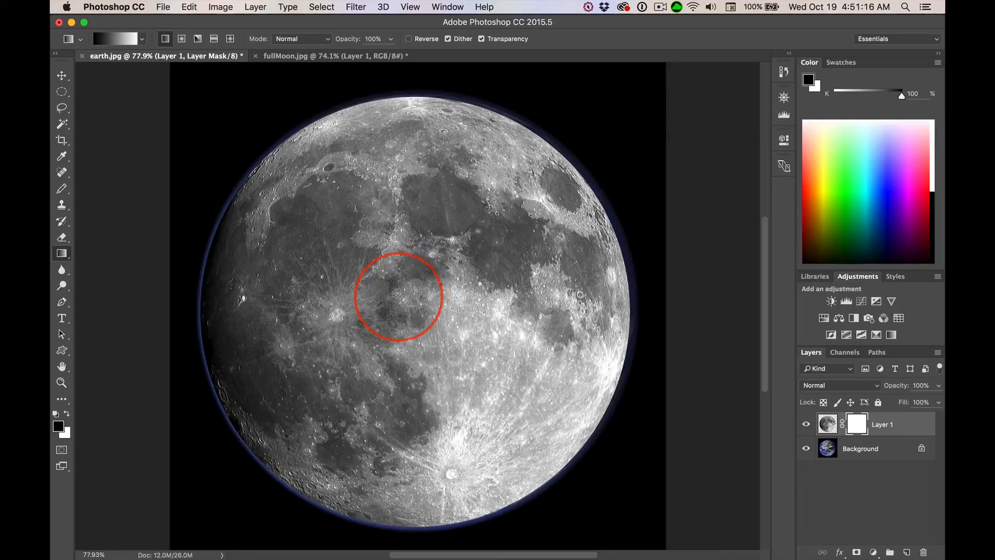
pyautogui.moveTo(396, 294); pyautogui.dragTo(429, 294)
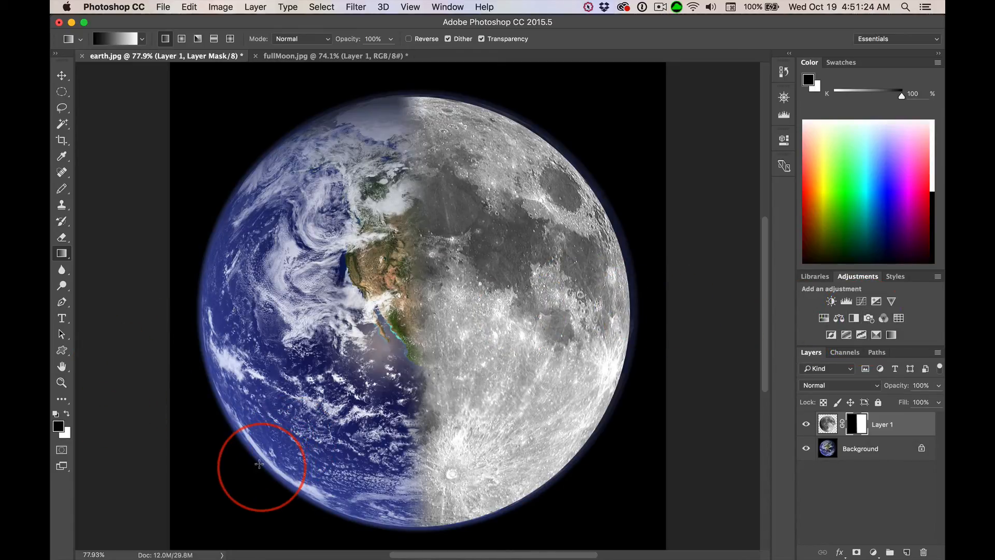
pyautogui.moveTo(259, 464); pyautogui.dragTo(379, 283)
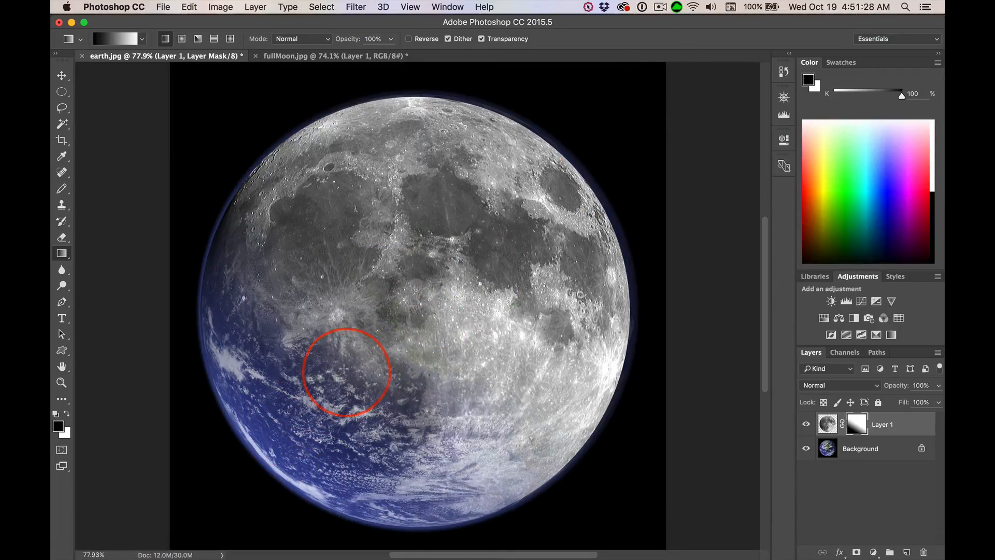
pyautogui.moveTo(344, 369); pyautogui.dragTo(472, 248)
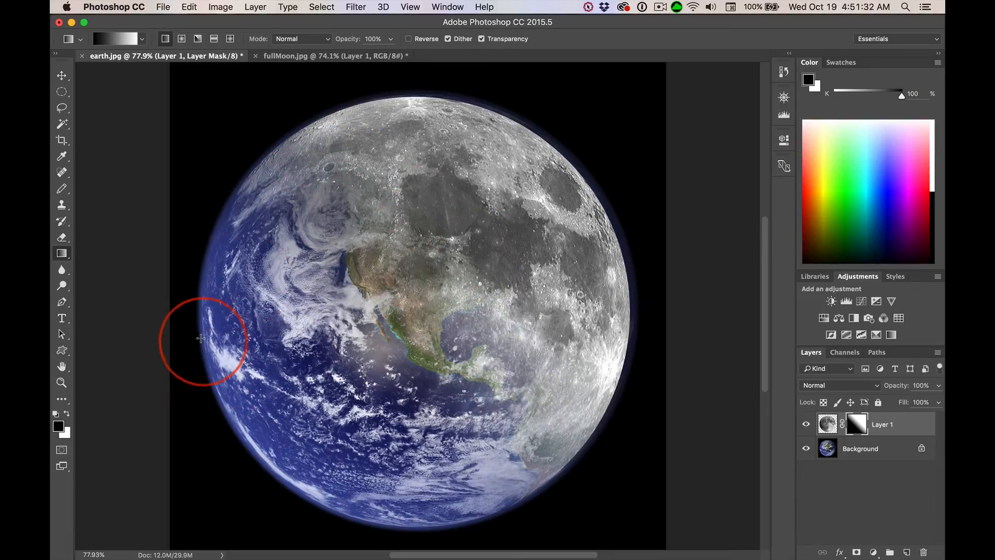
pyautogui.moveTo(200, 338); pyautogui.dragTo(615, 466)
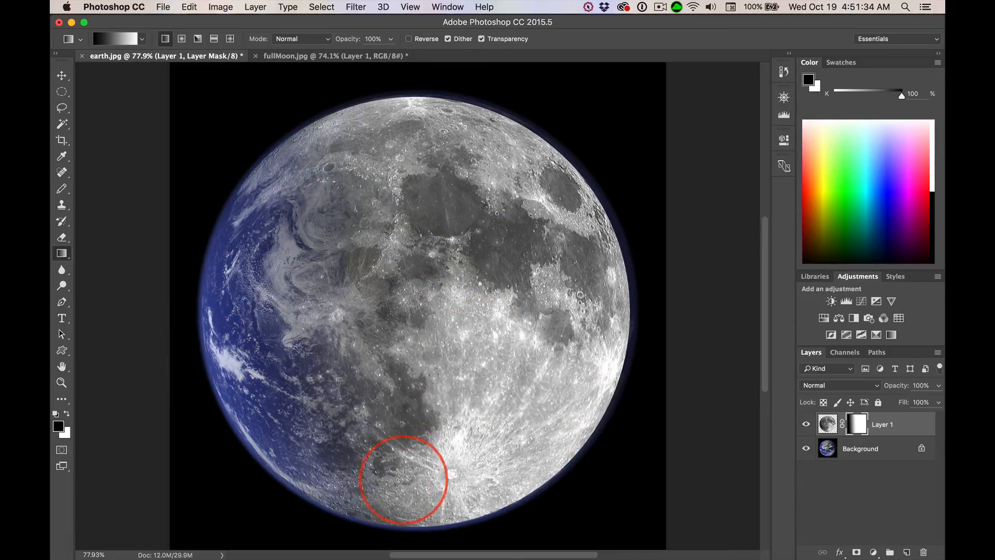
pyautogui.moveTo(420, 523); pyautogui.dragTo(422, 289)
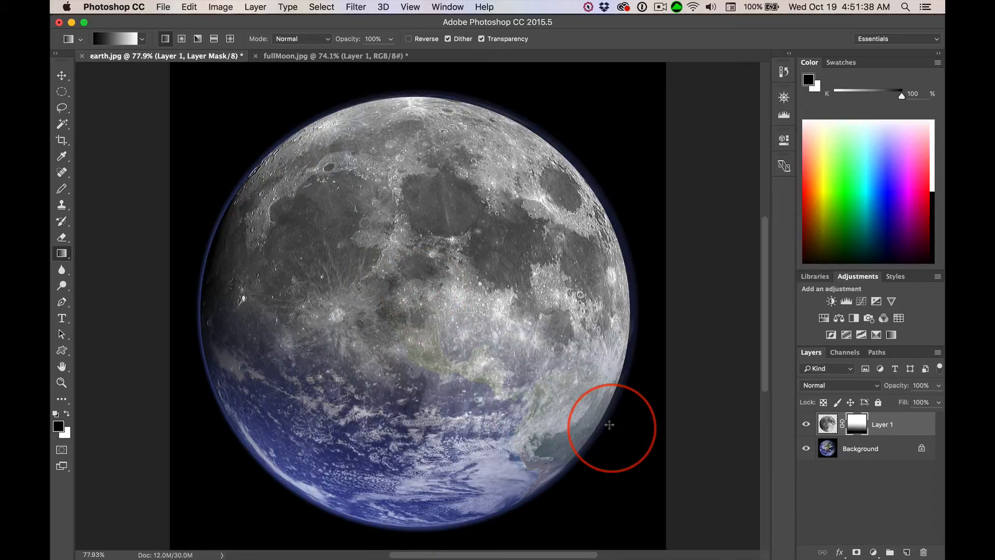
# Redraw the mask gradient diagonally from the globe's lower-left edge to its centre to reveal the Earth at lower left.
pyautogui.click(857, 424)
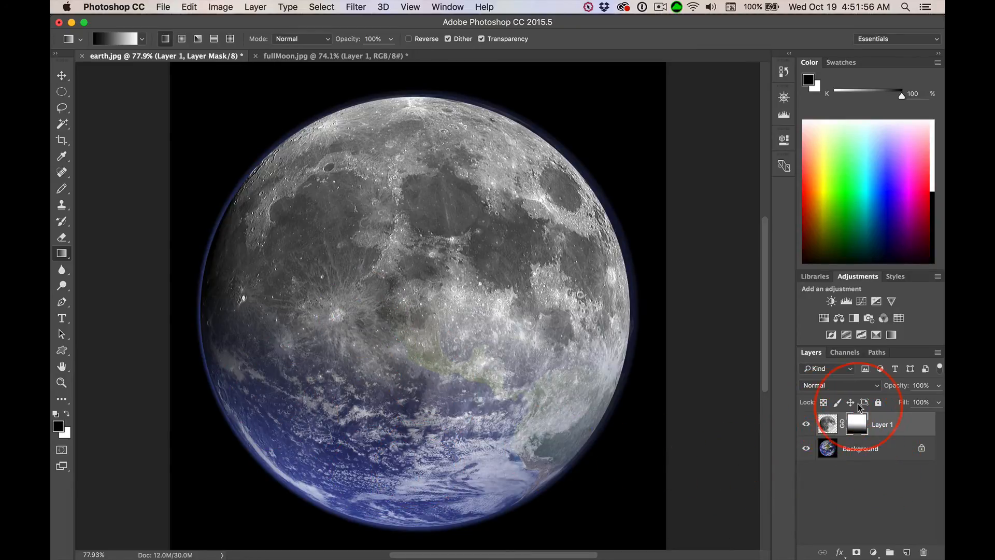
pyautogui.moveTo(263, 459); pyautogui.dragTo(415, 298)
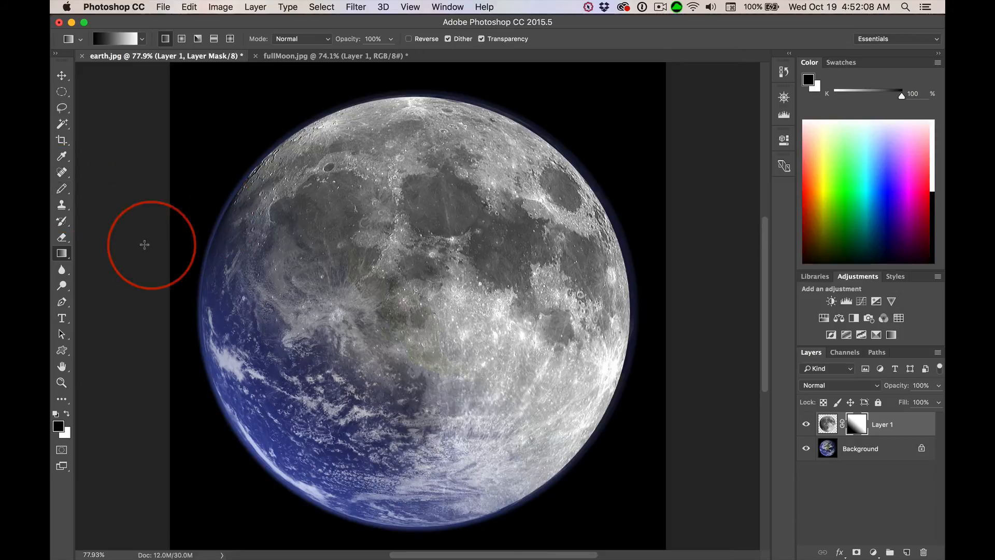
# Switch to the Brush tool and reduce the soft brush to a size of 663.
pyautogui.press('b')
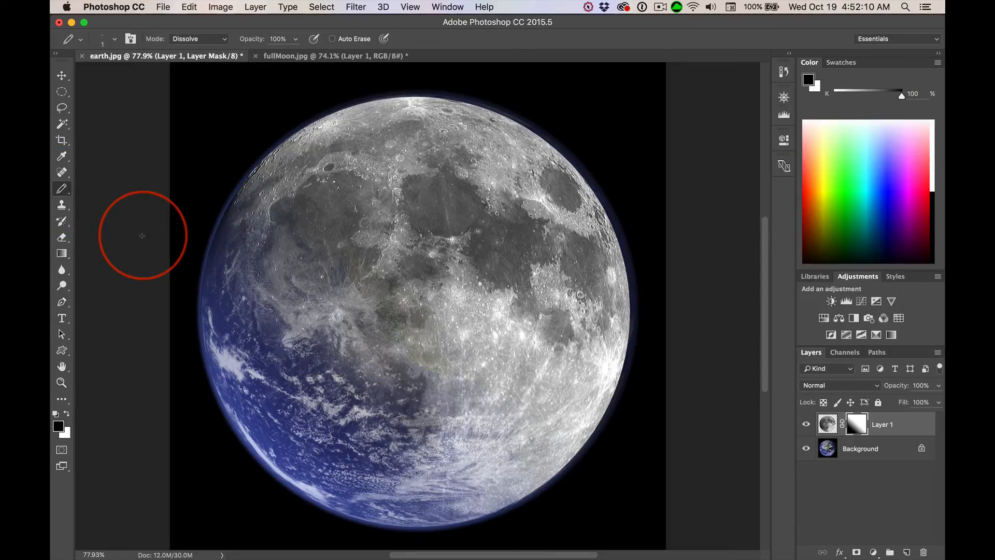
pyautogui.click(60, 191)
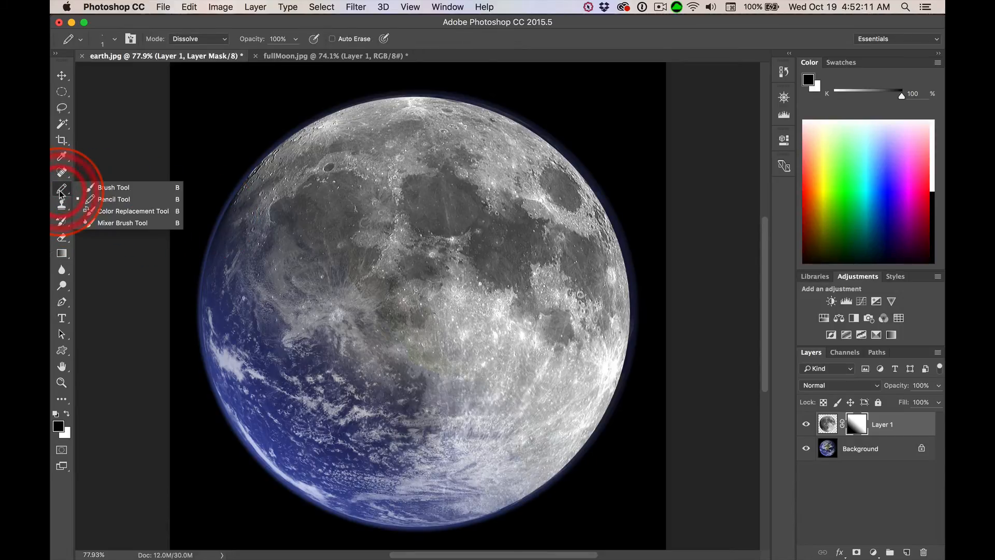
pyautogui.click(111, 188)
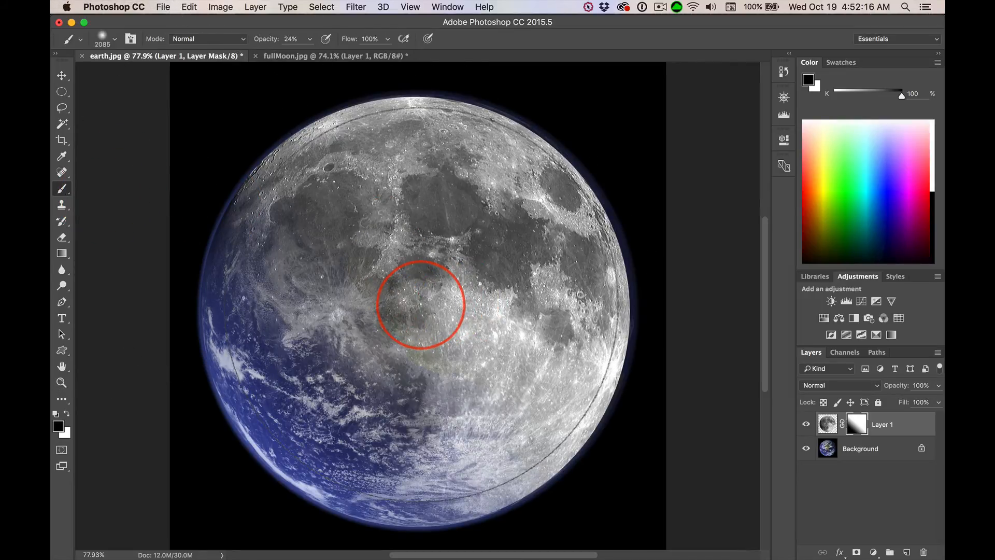
pyautogui.hotkey('ctrl', 'alt')
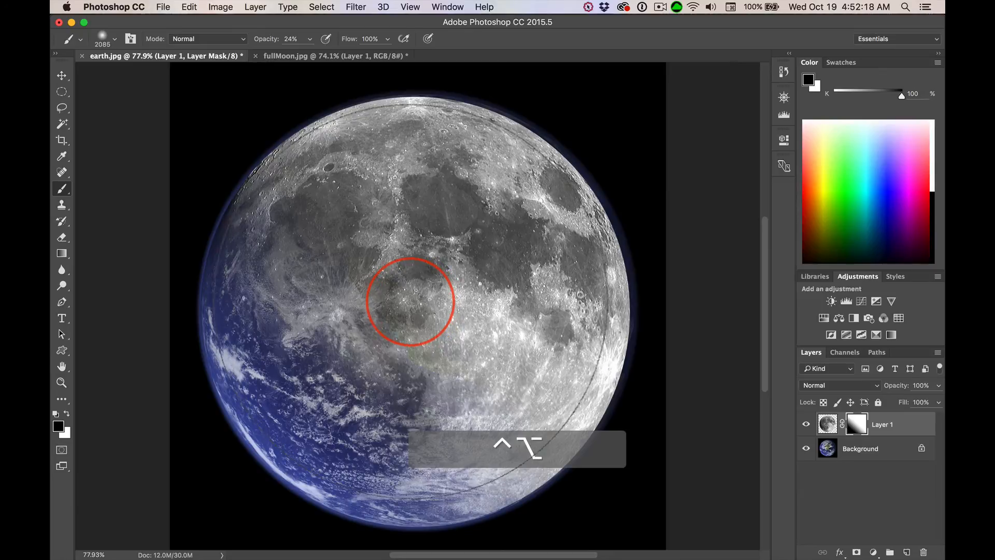
pyautogui.moveTo(411, 301)
pyautogui.mouseDown()
pyautogui.moveTo(355, 294)
pyautogui.moveTo(251, 318)
pyautogui.moveTo(167, 361)
pyautogui.mouseUp()
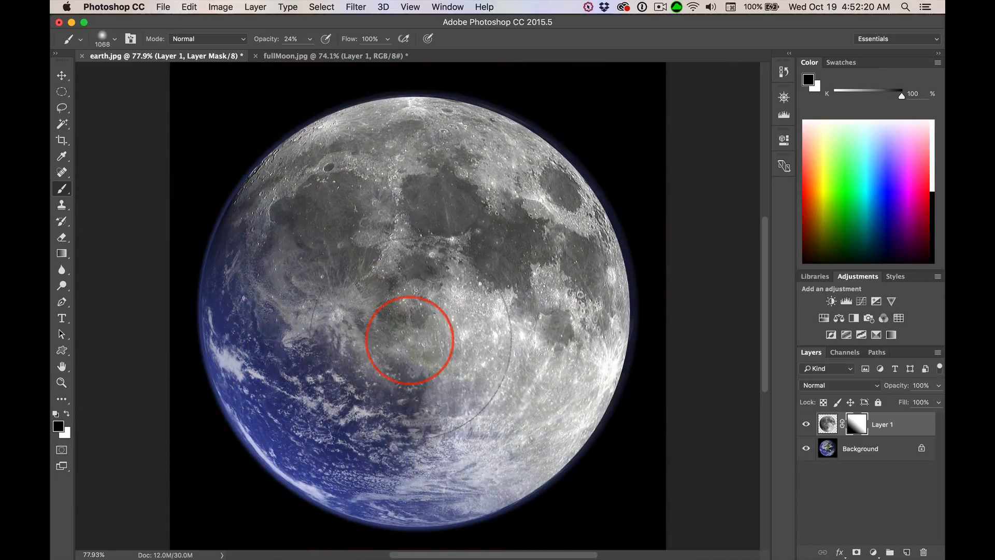
pyautogui.moveTo(455, 314); pyautogui.dragTo(355, 327)
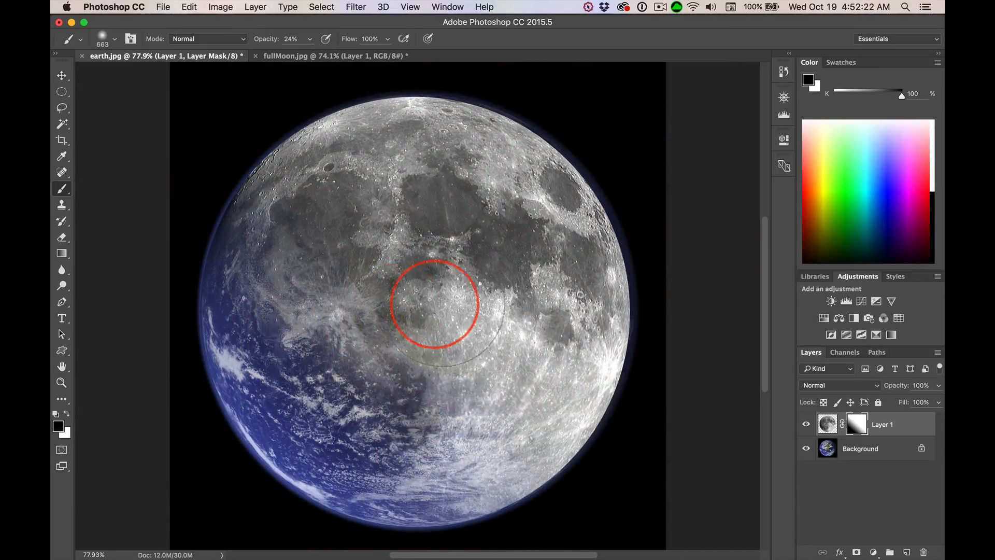
pyautogui.moveTo(455, 303)
pyautogui.mouseDown()
pyautogui.moveTo(451, 129)
pyautogui.moveTo(471, 461)
pyautogui.moveTo(435, 129)
pyautogui.mouseUp()
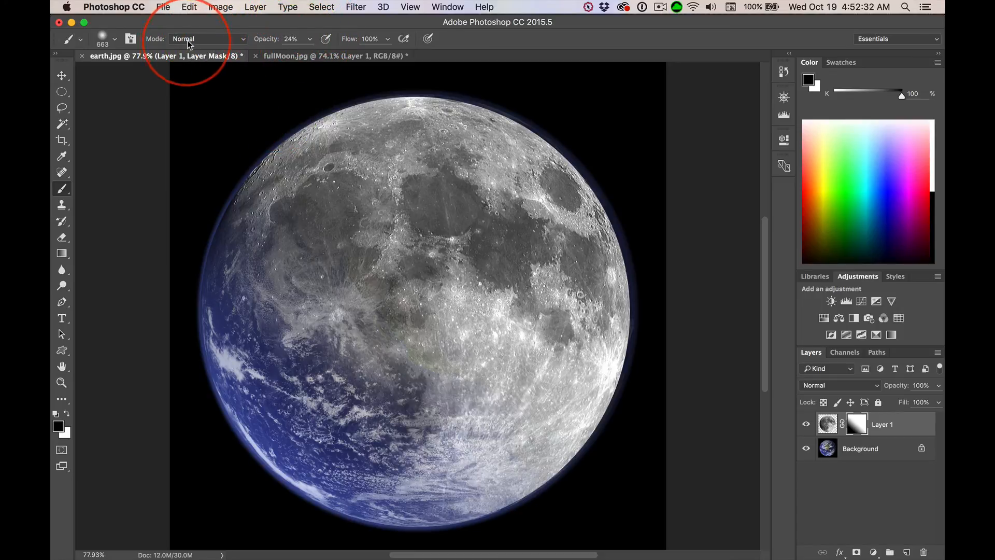
# Paint black at 24% opacity on the moon's mask to reveal more Earth along the left, bottom and centre, and return to the Move tool.
pyautogui.moveTo(266, 411)
pyautogui.mouseDown()
pyautogui.moveTo(248, 276)
pyautogui.moveTo(266, 327)
pyautogui.moveTo(309, 374)
pyautogui.moveTo(281, 356)
pyautogui.moveTo(356, 421)
pyautogui.moveTo(343, 367)
pyautogui.moveTo(250, 197)
pyautogui.moveTo(240, 212)
pyautogui.moveTo(274, 179)
pyautogui.moveTo(248, 243)
pyautogui.moveTo(255, 224)
pyautogui.moveTo(317, 182)
pyautogui.moveTo(362, 415)
pyautogui.mouseUp()
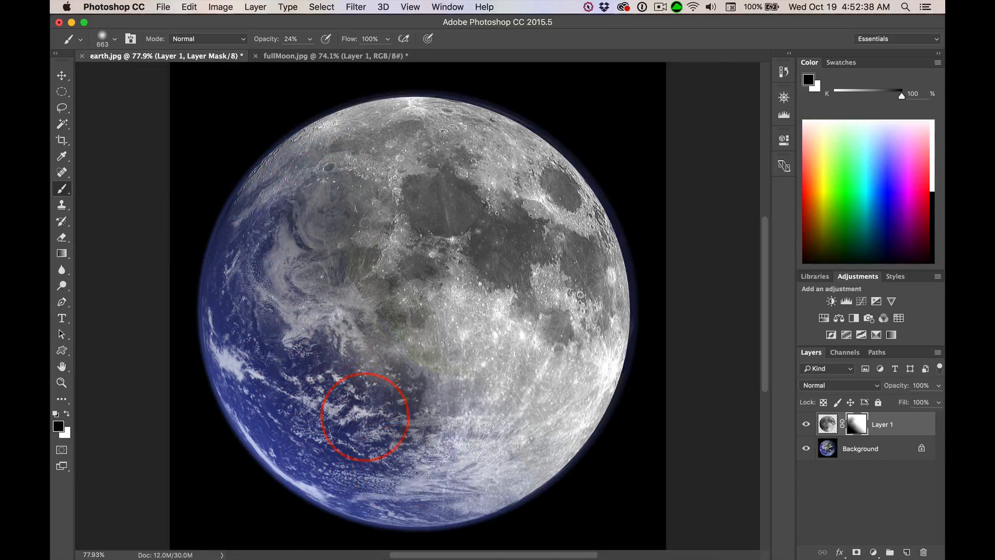
pyautogui.moveTo(398, 503)
pyautogui.mouseDown()
pyautogui.moveTo(392, 468)
pyautogui.moveTo(503, 459)
pyautogui.moveTo(572, 377)
pyautogui.moveTo(491, 480)
pyautogui.moveTo(377, 363)
pyautogui.moveTo(458, 415)
pyautogui.mouseUp()
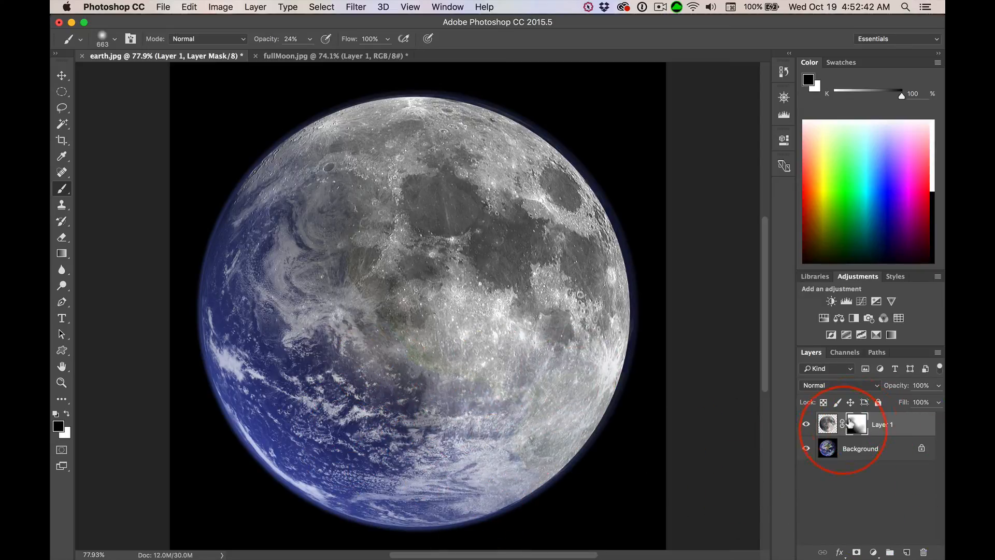
pyautogui.moveTo(409, 366)
pyautogui.mouseDown()
pyautogui.moveTo(454, 333)
pyautogui.moveTo(525, 469)
pyautogui.moveTo(506, 421)
pyautogui.mouseUp()
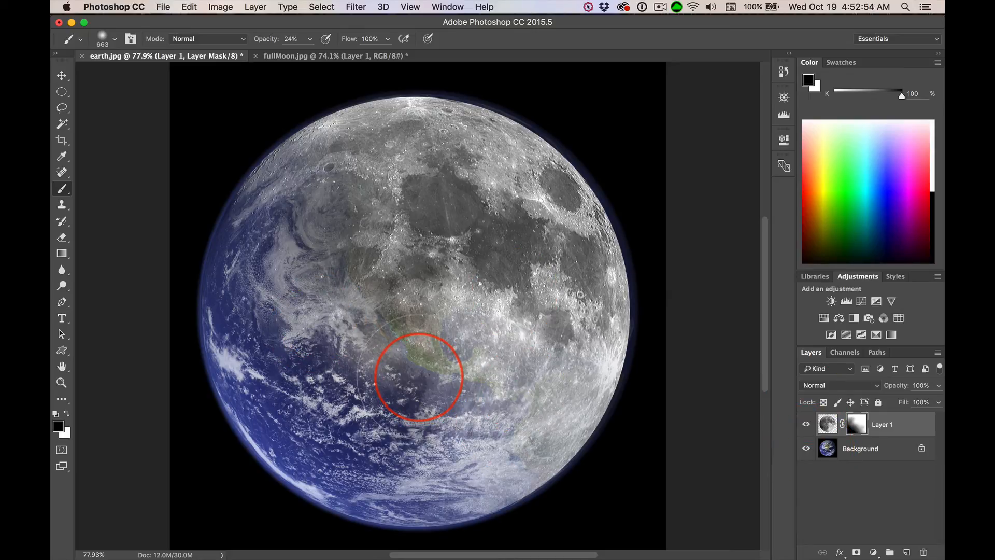
pyautogui.moveTo(418, 376)
pyautogui.mouseDown()
pyautogui.moveTo(434, 367)
pyautogui.moveTo(401, 421)
pyautogui.mouseUp()
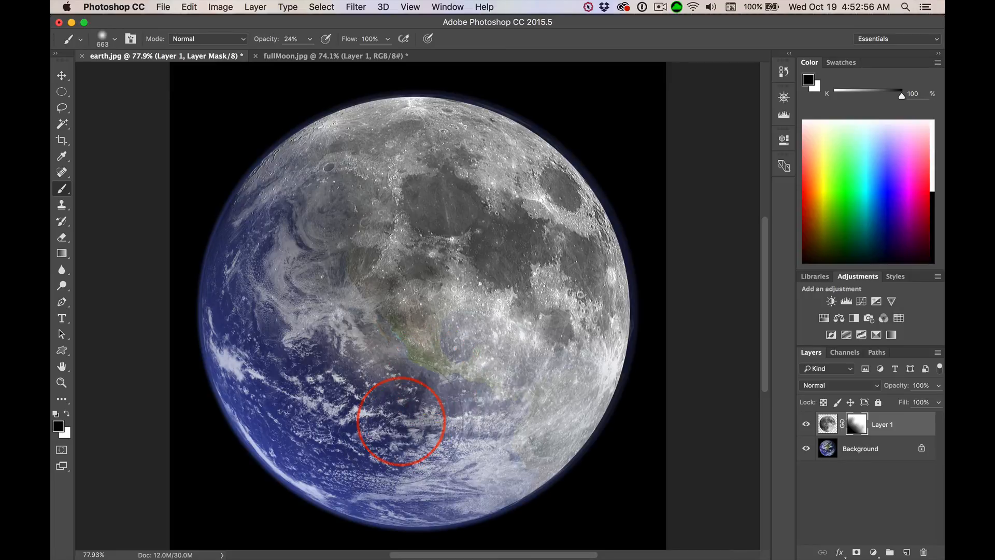
pyautogui.click(62, 75)
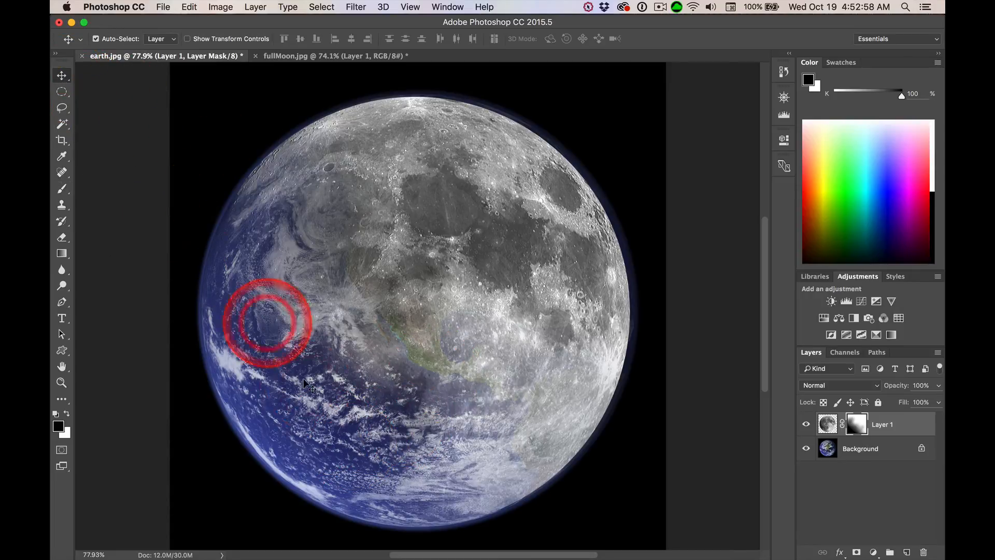
pyautogui.click(354, 519)
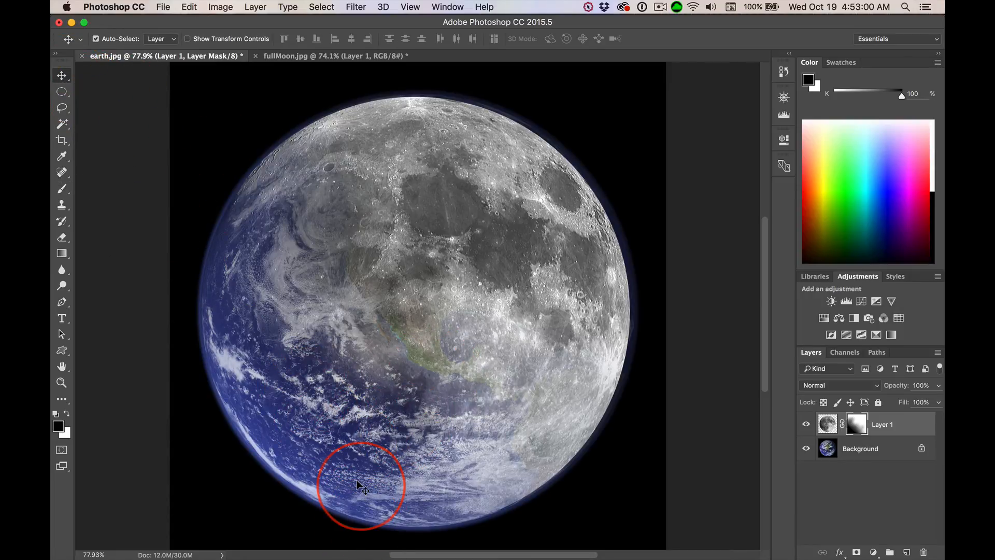